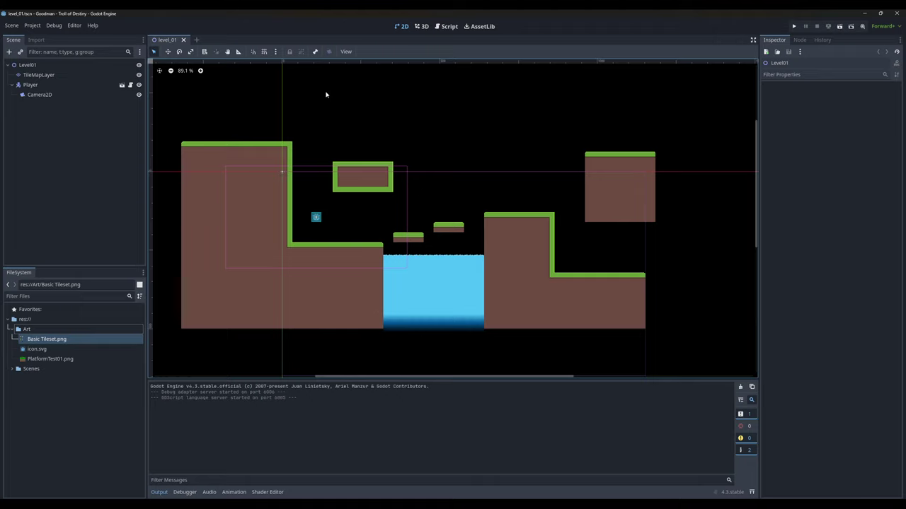
- Create a new 2D scene and rename its Node2D root to Level02
left_click(196, 39)
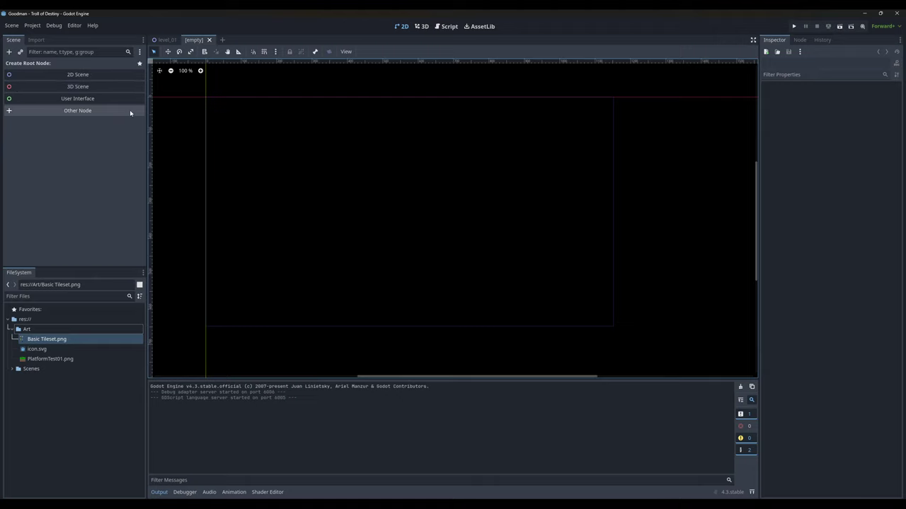
left_click(74, 78)
key("F2")
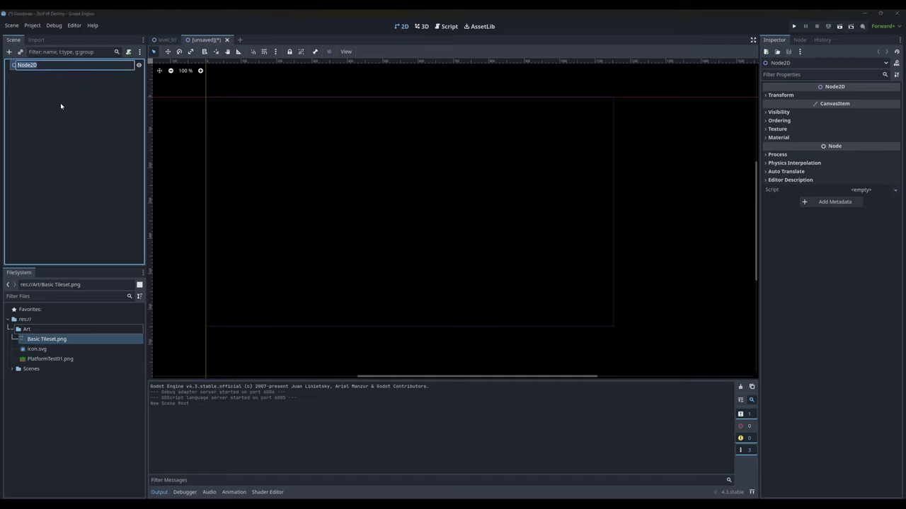
type("Level02")
key("Return")
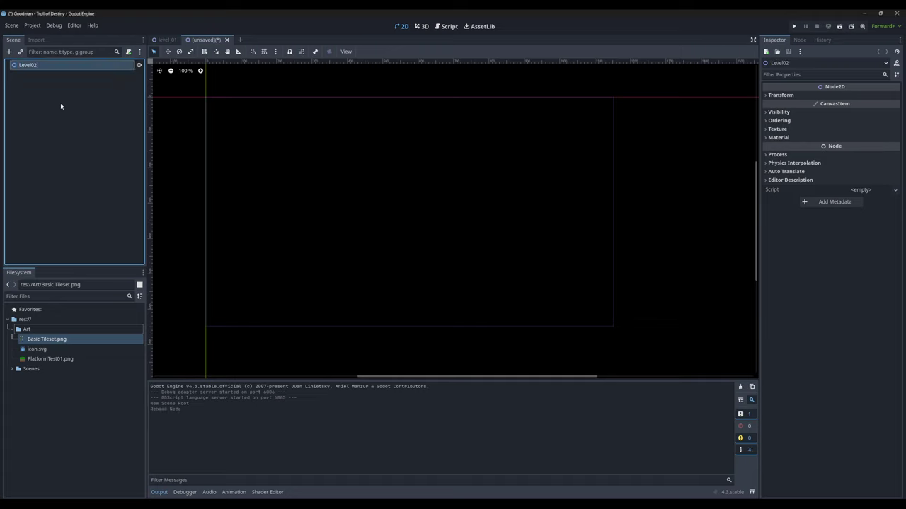
right_click(26, 65)
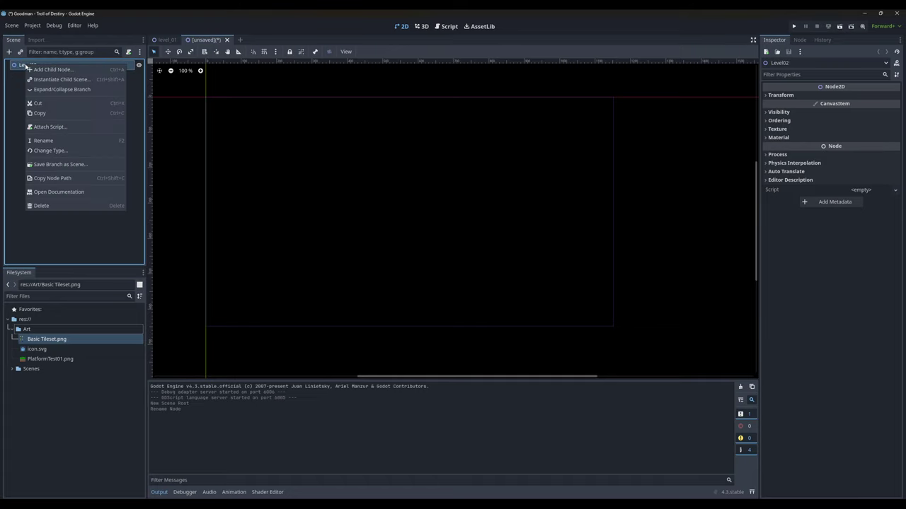
left_click(17, 71)
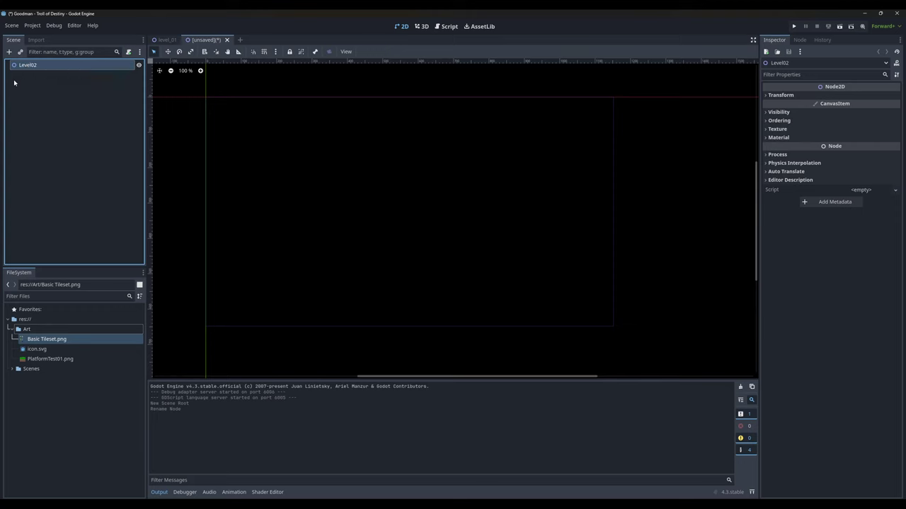
- Search 'tile', compare TileMap with TileMapLayer, and create a TileMapLayer under Level02
key("ctrl+a")
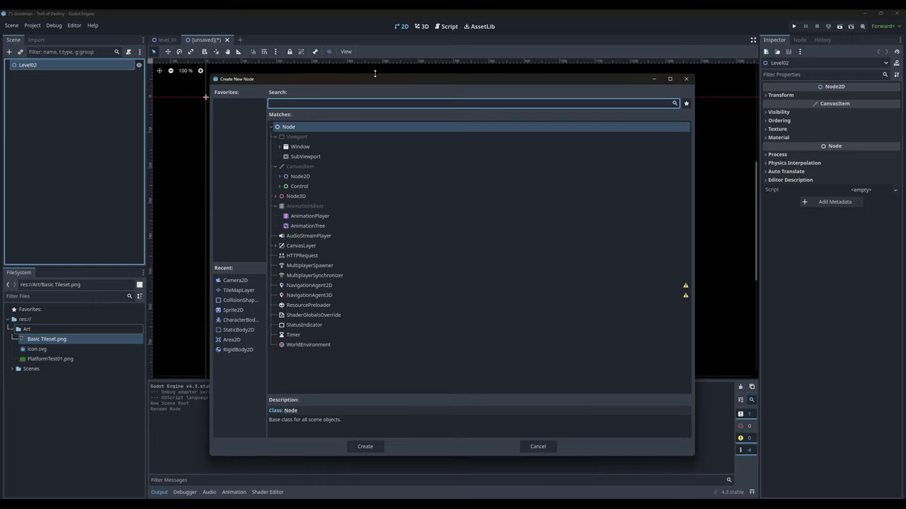
type("tile")
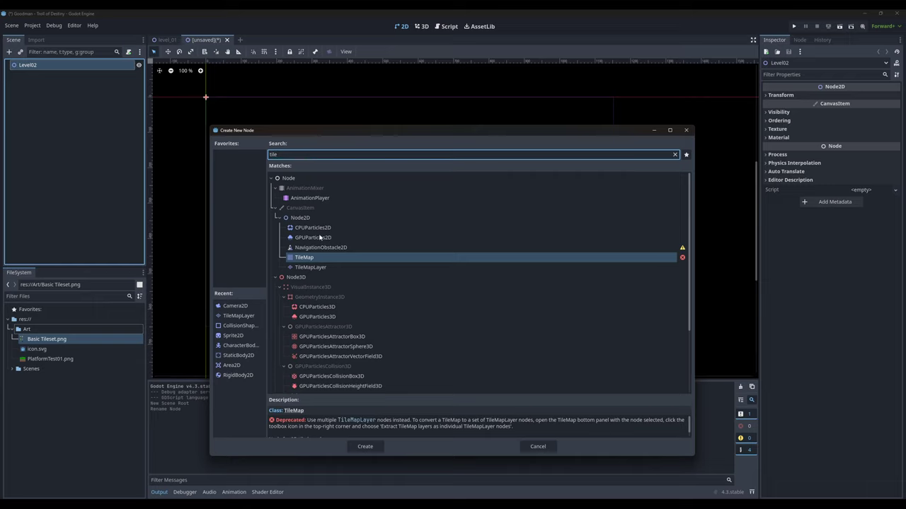
left_click(307, 268)
left_click(307, 259)
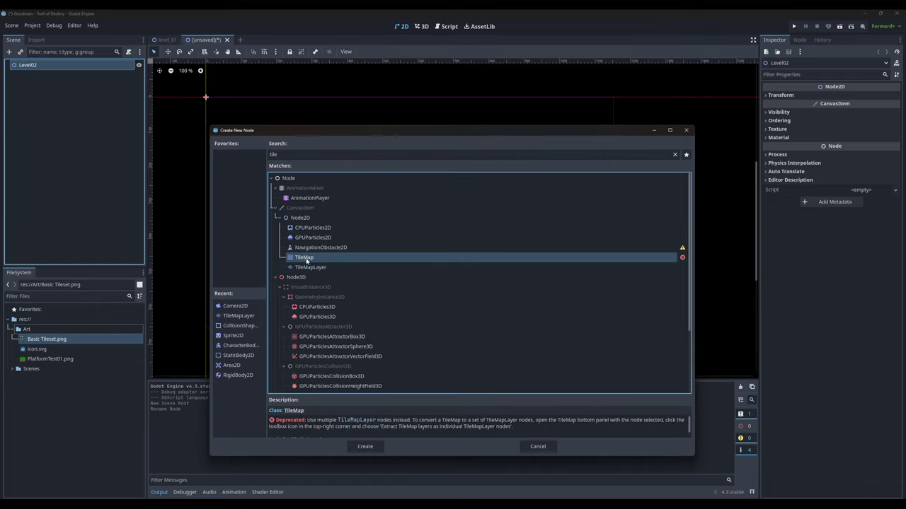
left_click(307, 268)
left_click(305, 259)
left_click(307, 268)
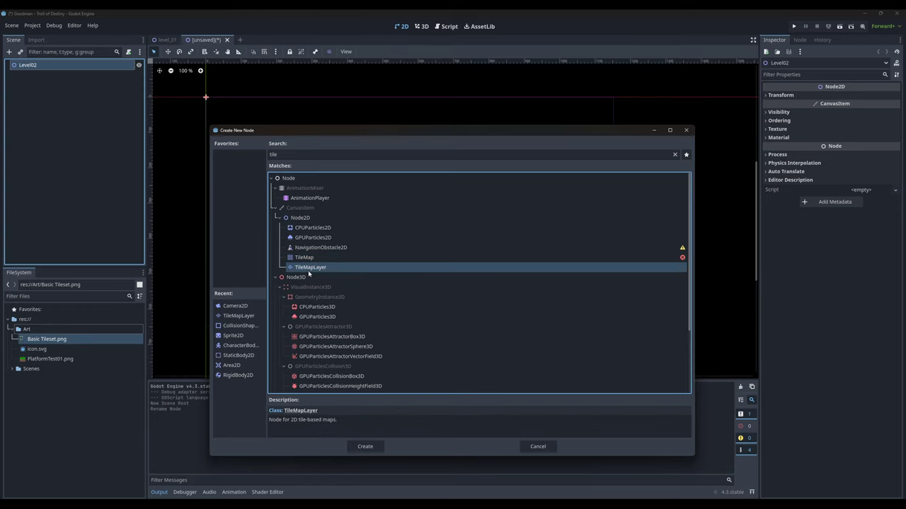
left_click(305, 259)
left_click(304, 268)
left_click(305, 259)
left_click(304, 267)
left_click(306, 259)
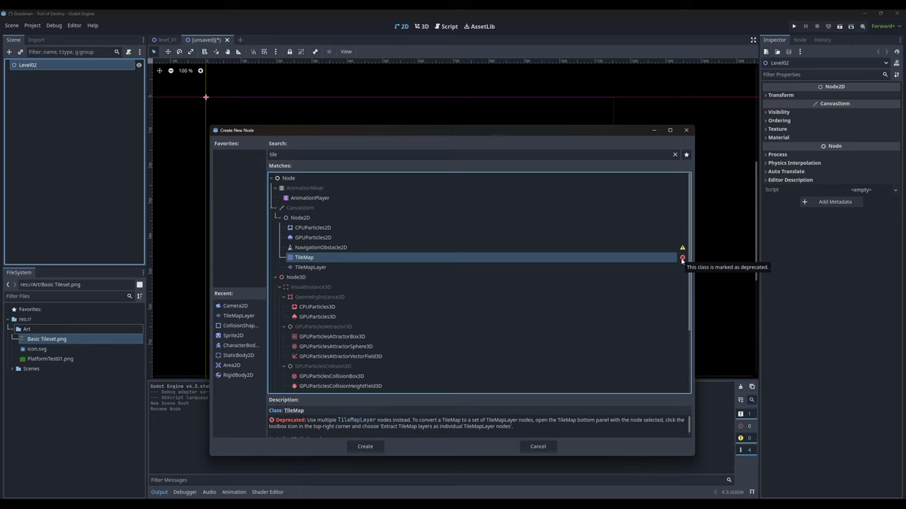
left_click(308, 267)
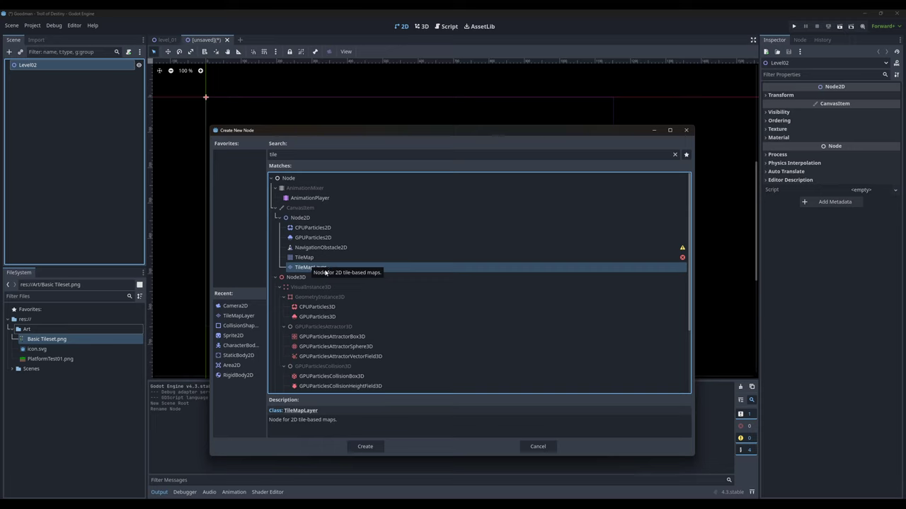
left_click(366, 447)
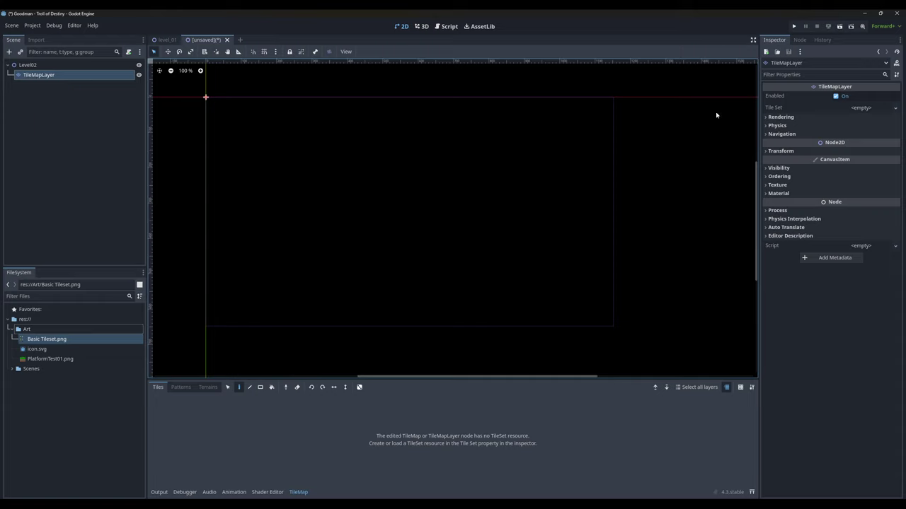
- Assign a new TileSet with 32×32 px tile size and bring up the TileSet editor
left_click(895, 107)
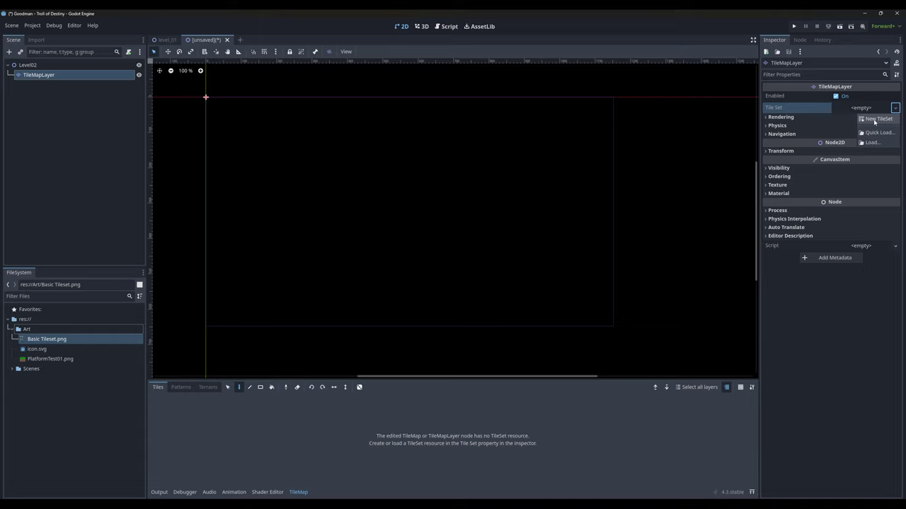
left_click(875, 120)
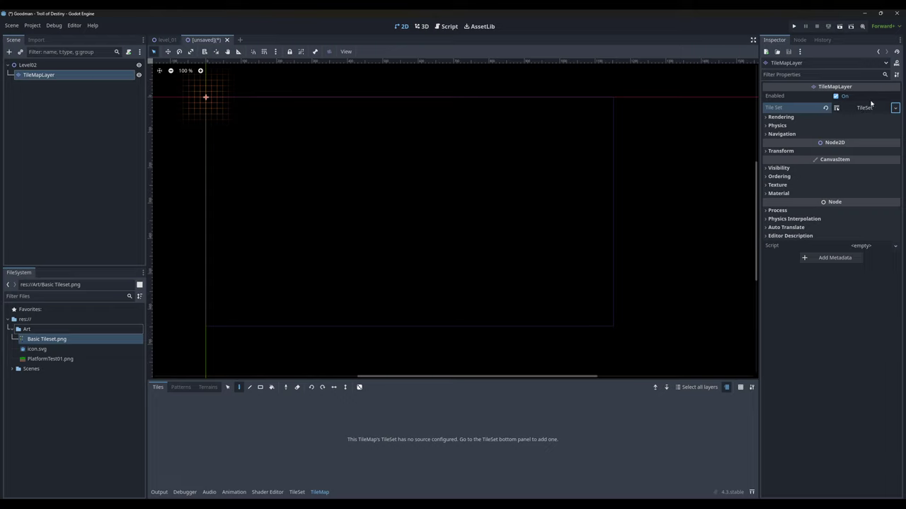
left_click(862, 111)
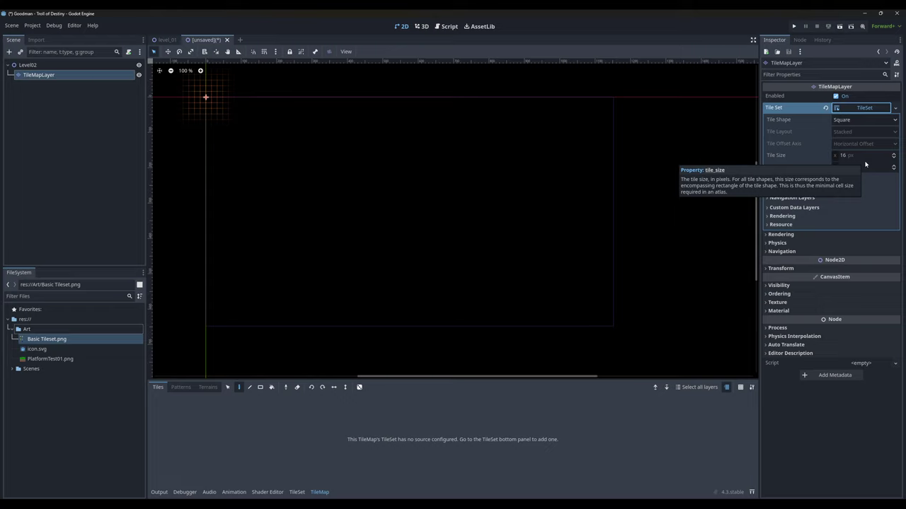
left_click(843, 155)
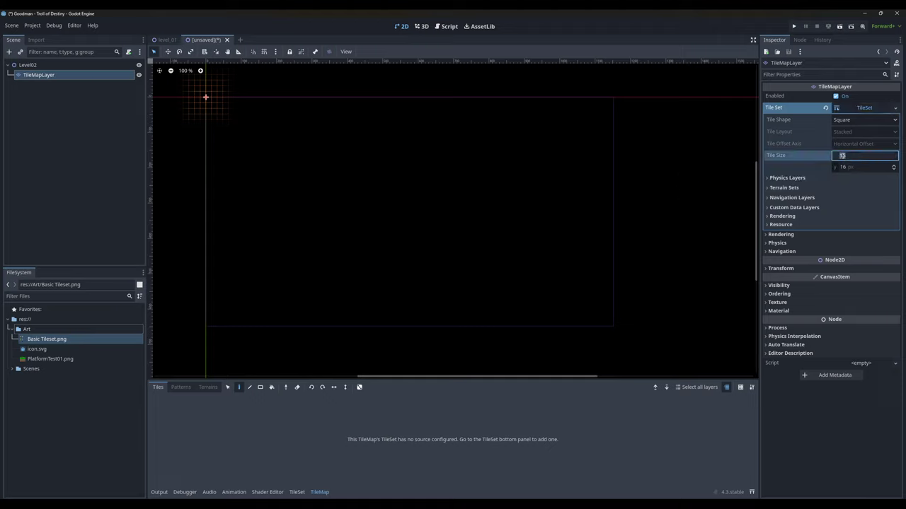
type("32")
left_click(842, 168)
type("32")
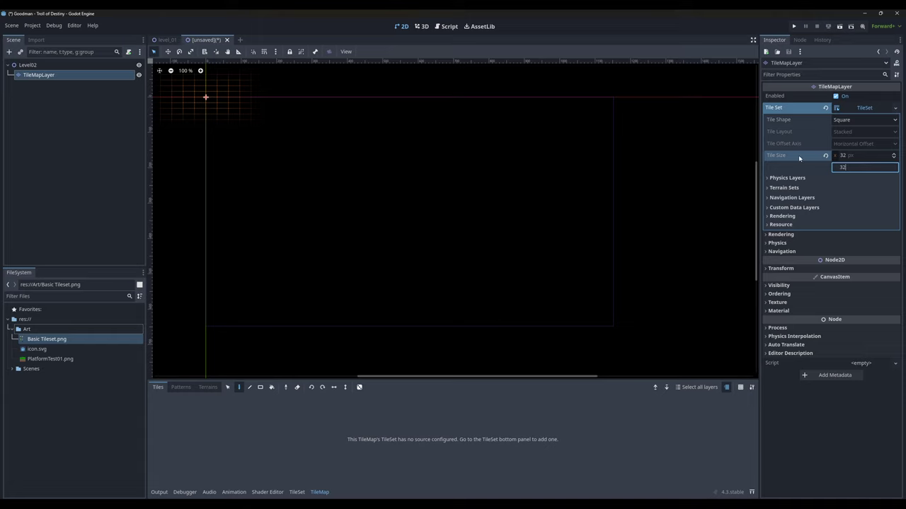
key("Return")
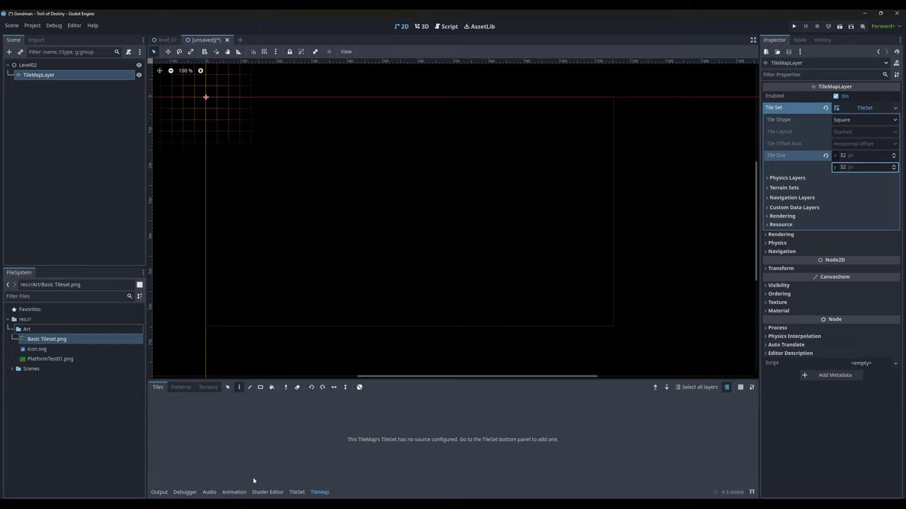
left_click(297, 492)
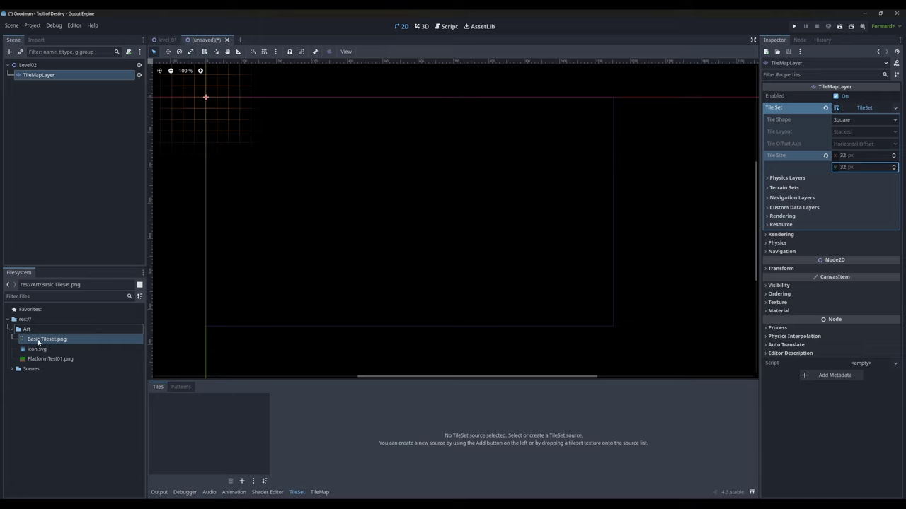
- Add Basic Tileset.png as an atlas source with auto-created tiles and enlarge the panel
mouse_move(37, 342)
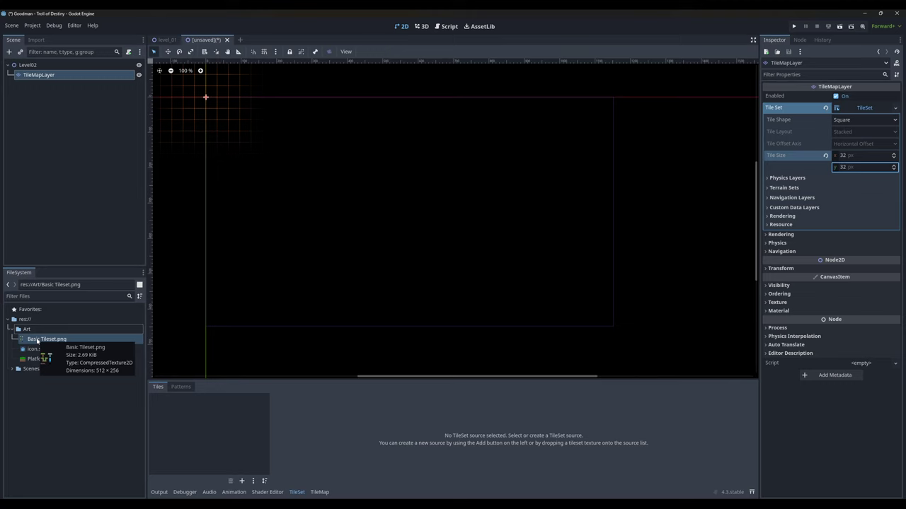
left_click_drag(37, 341, 199, 439)
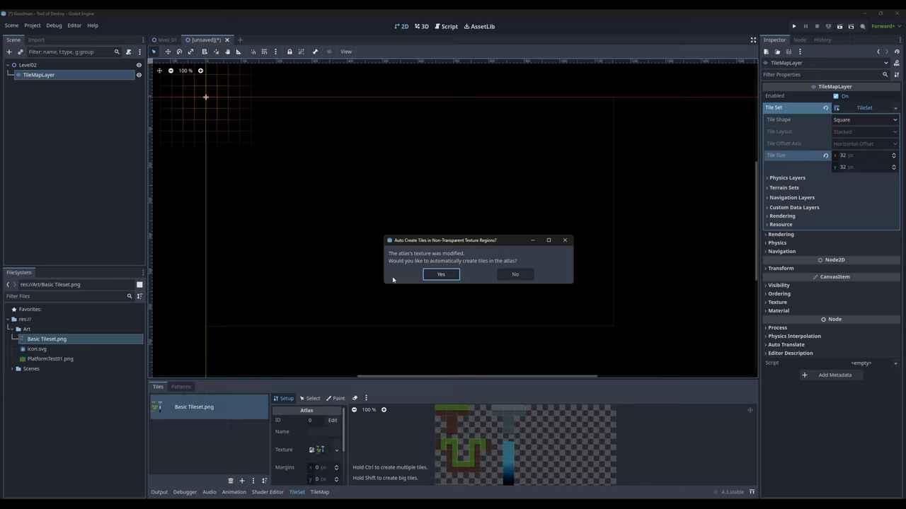
left_click(432, 276)
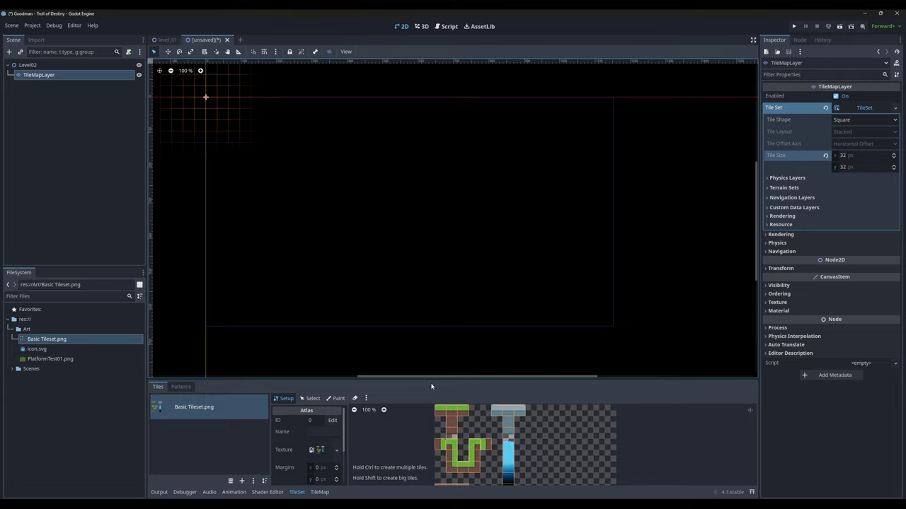
left_click_drag(438, 380, 453, 322)
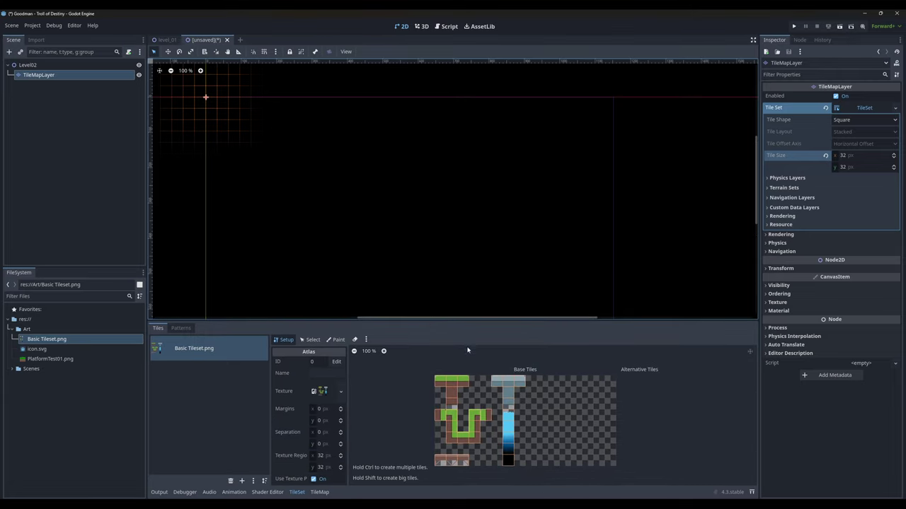
scroll(629, 400, "up", 2)
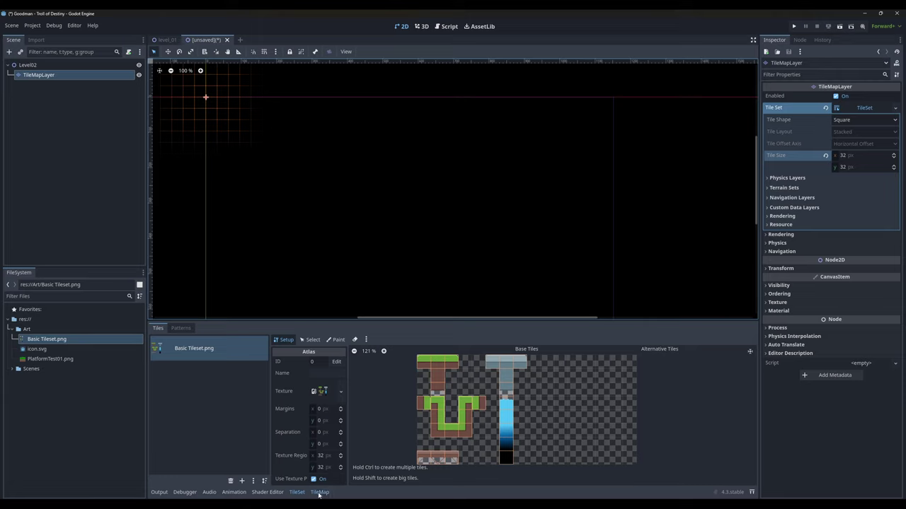
- Paint a grass row with left and right corner caps on the map
left_click(319, 492)
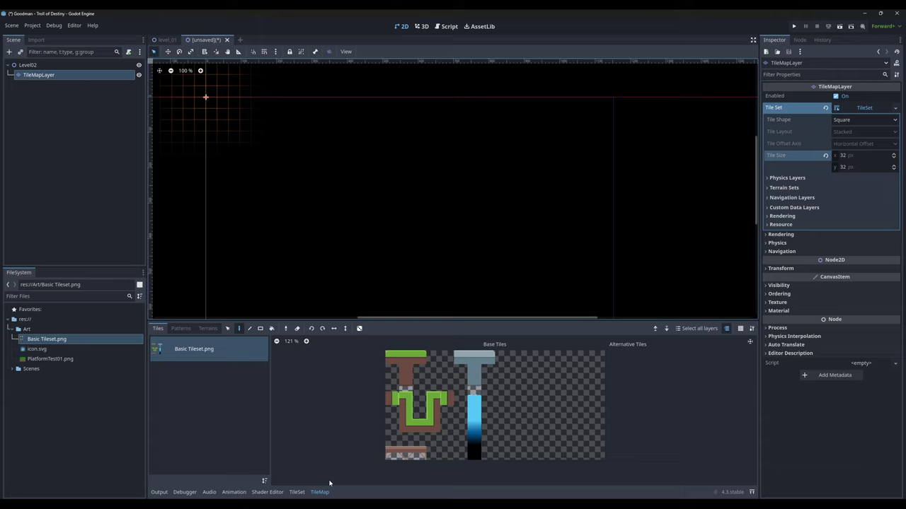
left_click(390, 357)
left_click(241, 205)
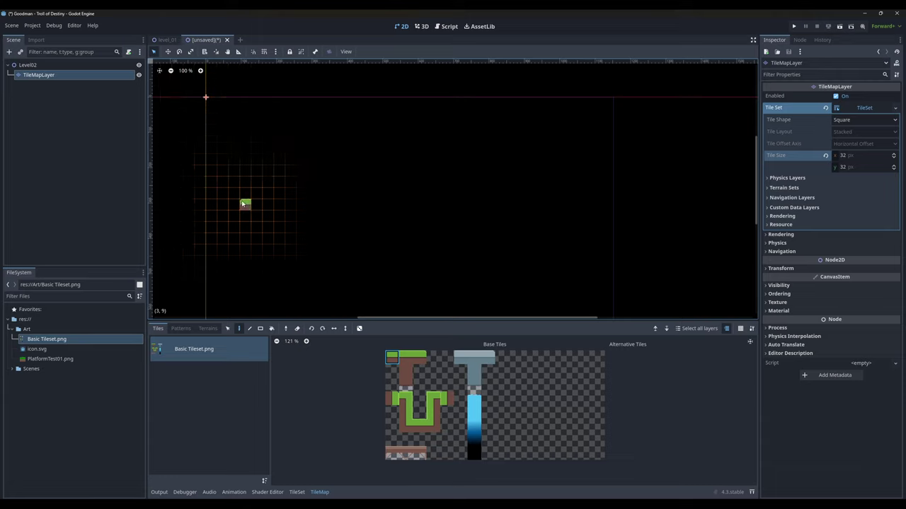
left_click(406, 357)
left_click_drag(255, 207, 347, 218)
left_click(420, 358)
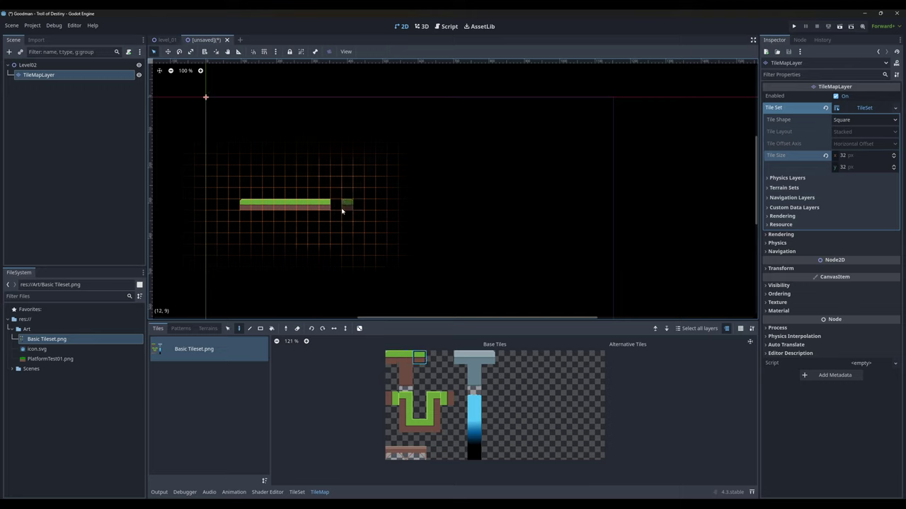
left_click(336, 205)
- Fill a dirt block under the grass and a water pool to its right
left_click(404, 371)
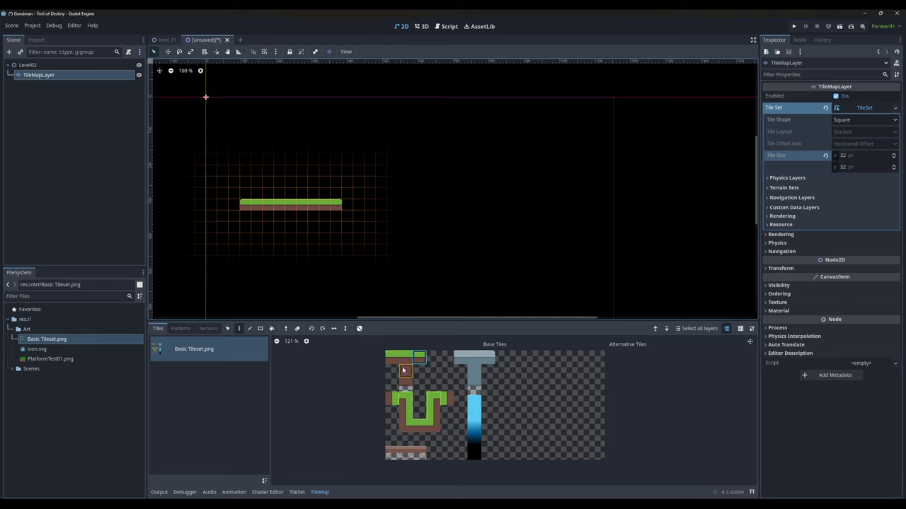
left_click(260, 328)
left_click_drag(242, 209, 346, 256)
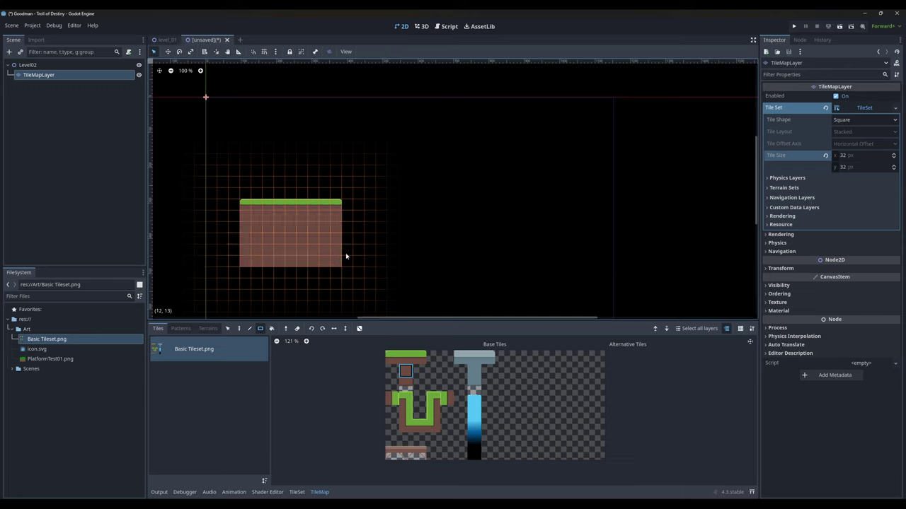
left_click(473, 401)
left_click_drag(347, 217, 432, 217)
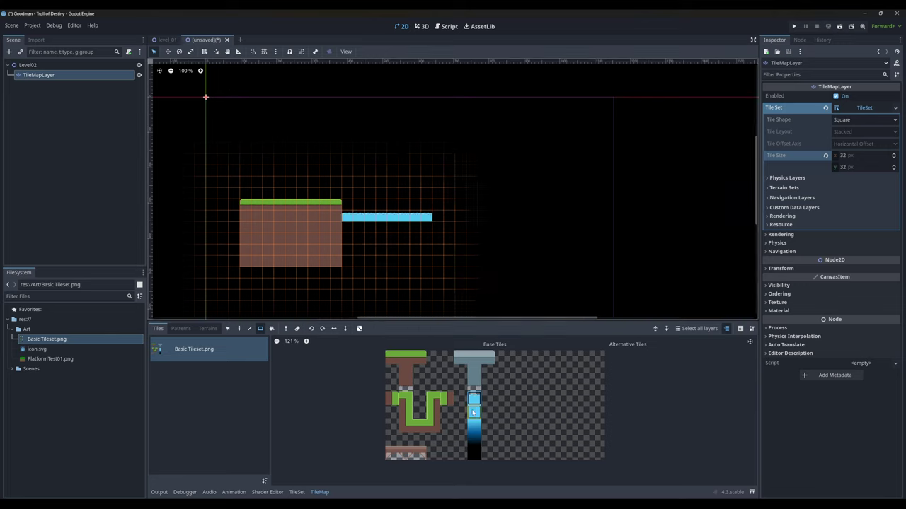
left_click_drag(348, 228, 430, 243)
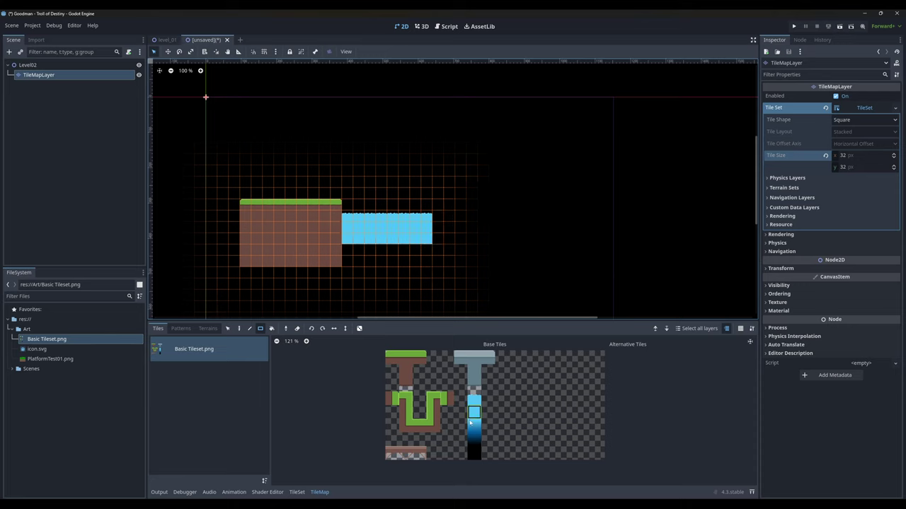
left_click_drag(347, 249, 425, 253)
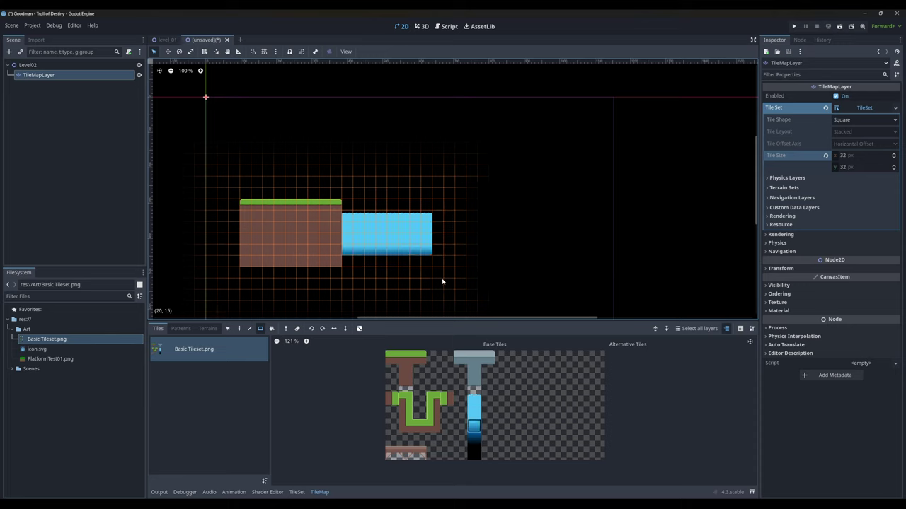
- Add a dark water row under the pool and an extra dirt row under the dirt block
left_click(474, 440)
left_click_drag(345, 261, 429, 262)
left_click(472, 452)
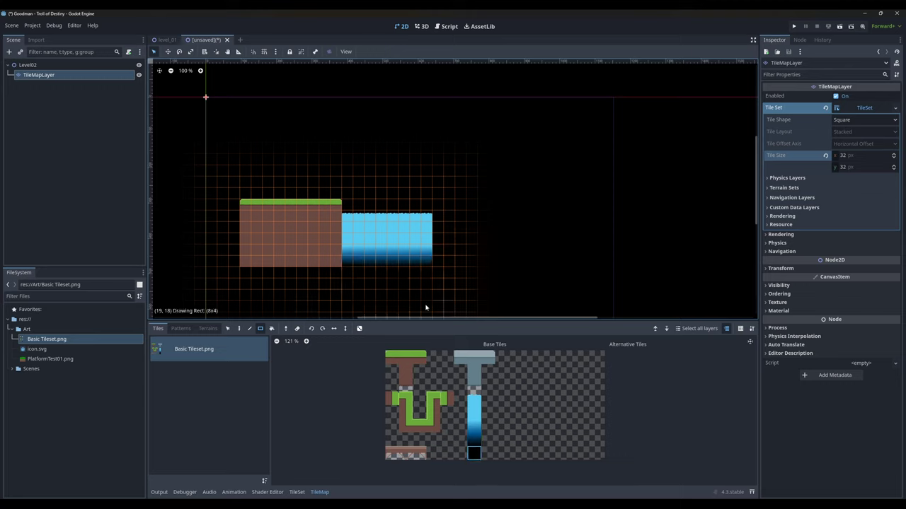
left_click(405, 384)
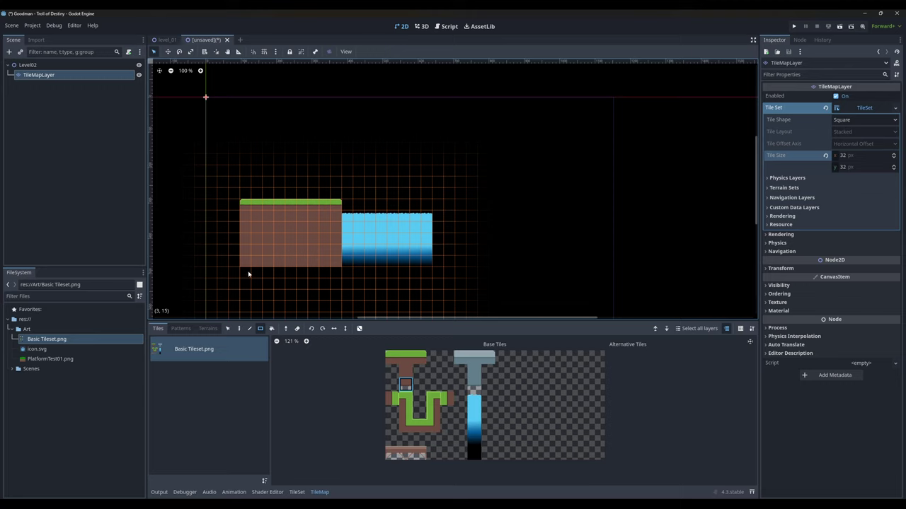
left_click_drag(245, 269, 337, 271)
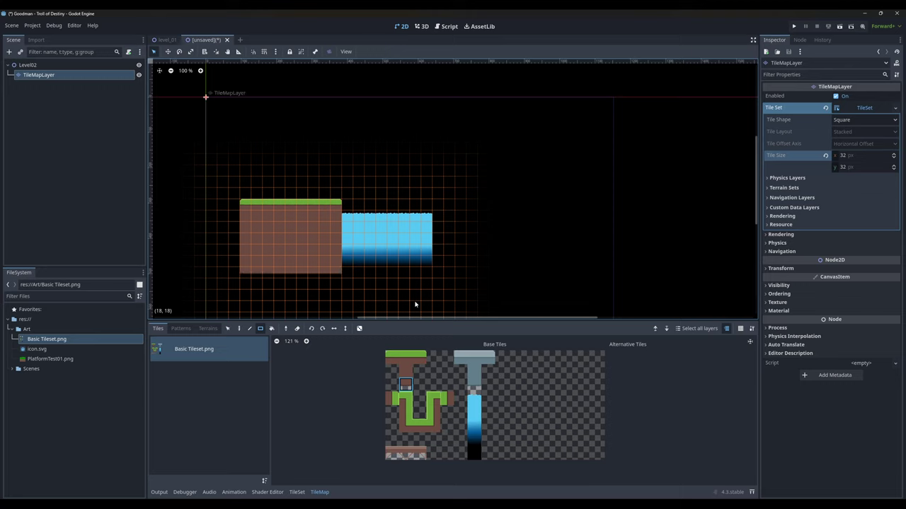
- Build a grass-edged column up the dirt block's left side, capped with a corner tile
left_click(405, 425)
left_click(243, 204)
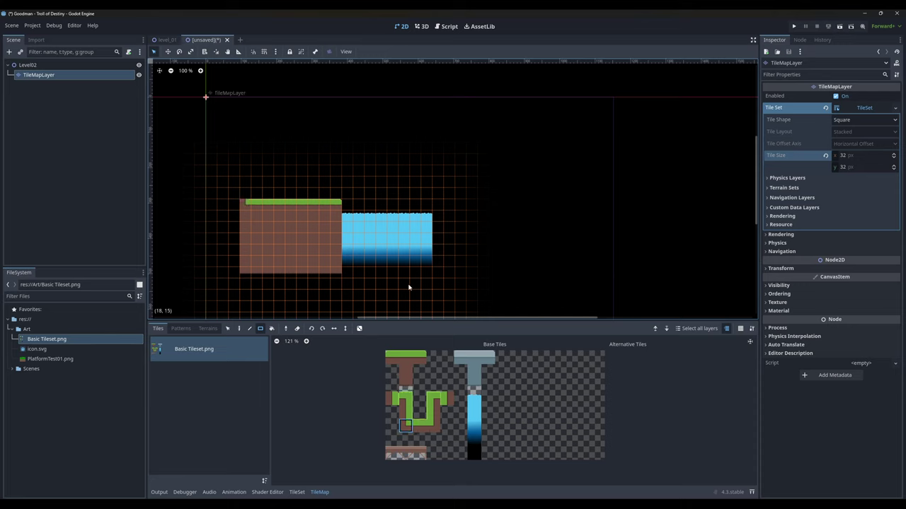
left_click(406, 413)
left_click_drag(242, 197, 246, 180)
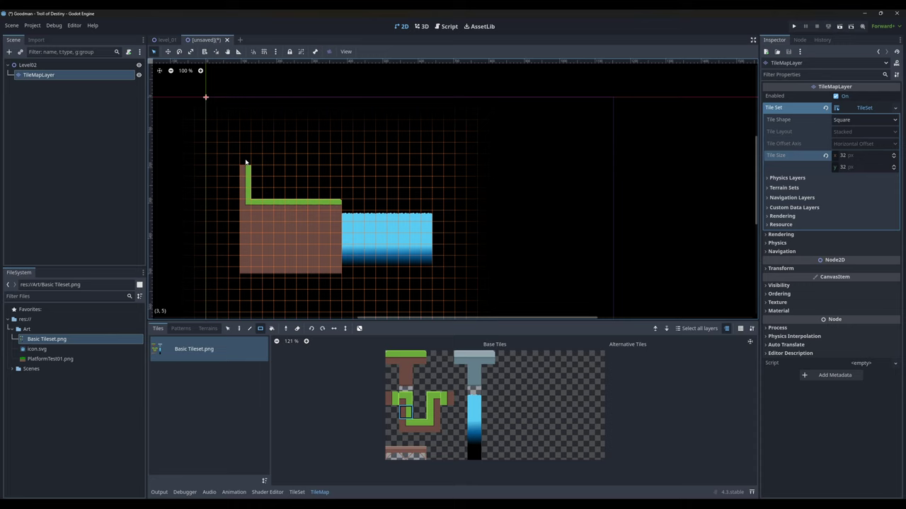
left_click_drag(246, 162, 245, 147)
left_click(404, 398)
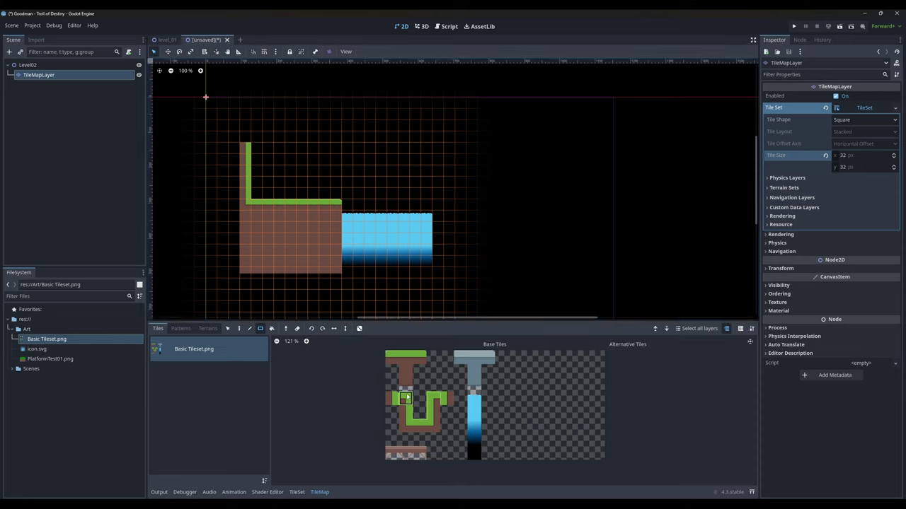
left_click(241, 140)
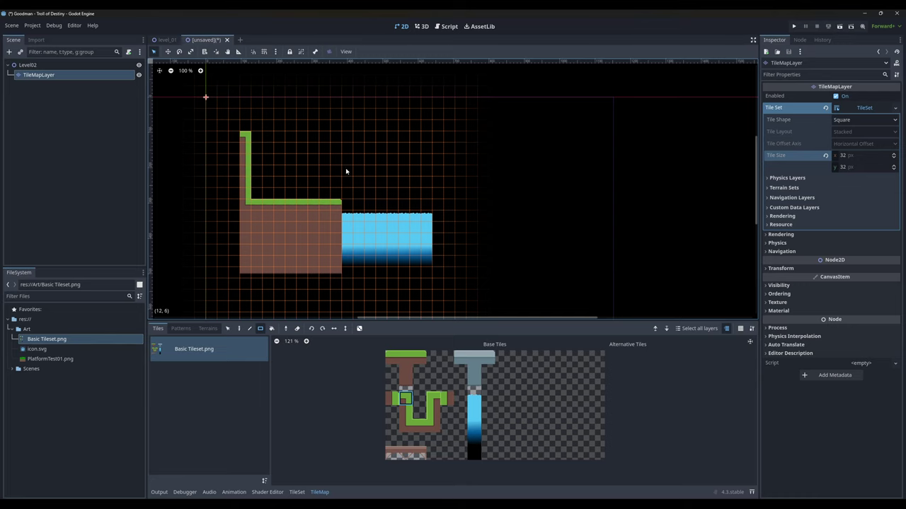
scroll(332, 175, "up", 2)
scroll(319, 177, "down", 1)
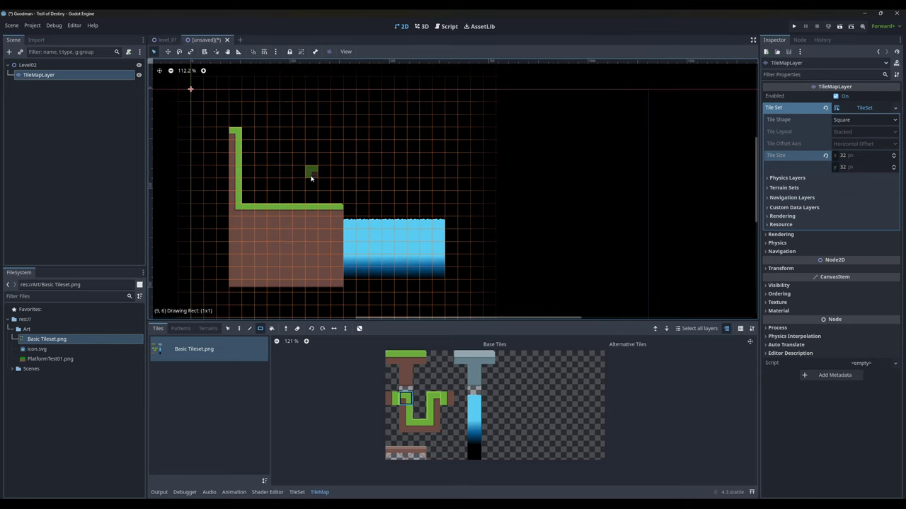
left_click_drag(311, 177, 341, 174)
key("ctrl+z")
key("ctrl+z")
key("ctrl+z")
- Paint a three-tile grass ledge leftward from the top and fill the bottom-left dirt gap
left_click(419, 426)
left_click_drag(221, 136, 196, 135)
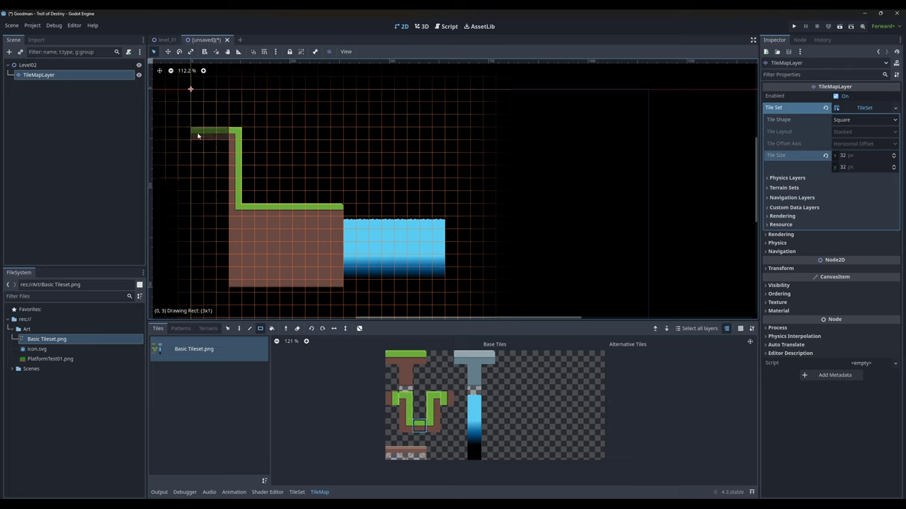
left_click(404, 370)
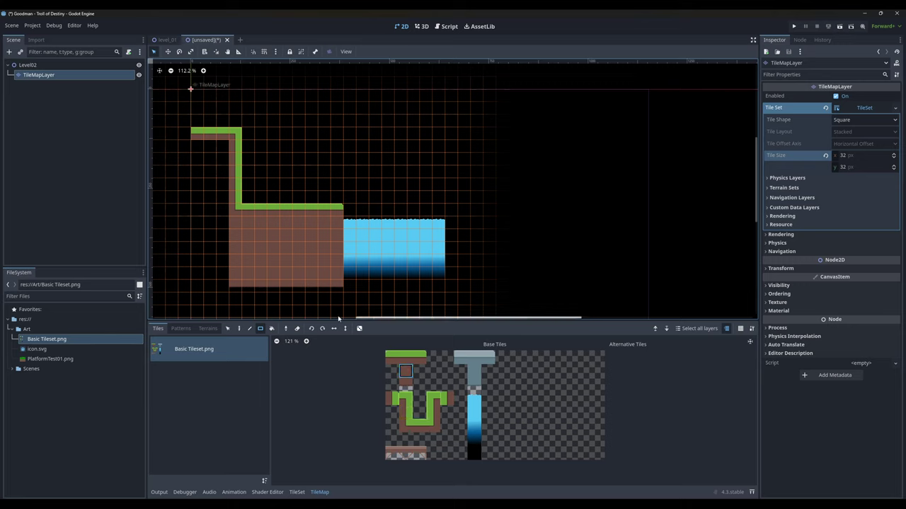
mouse_move(193, 145)
left_mouse_down()
mouse_move(240, 299)
mouse_move(225, 287)
mouse_move(195, 145)
left_mouse_up()
key("ctrl+z")
left_click(407, 385)
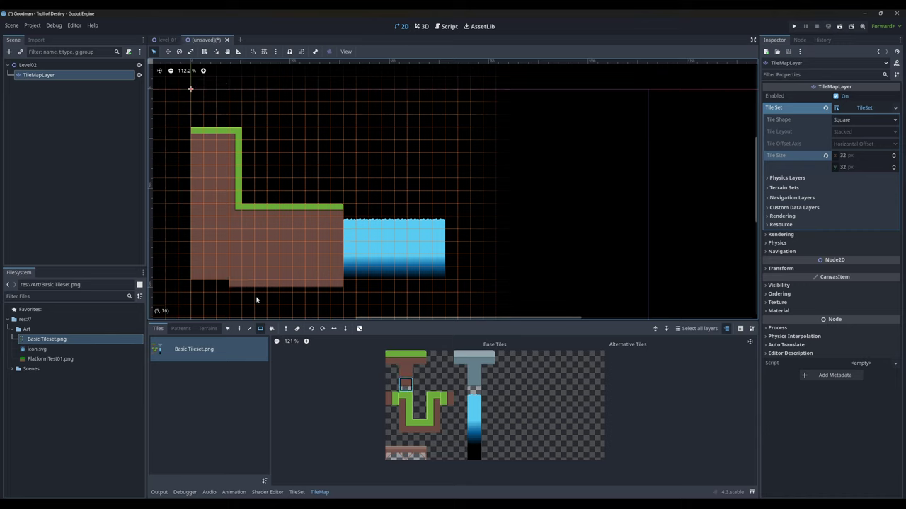
left_click_drag(196, 283, 225, 283)
- Save the scene as level_02.tscn in the Scenes folder
left_click(11, 25)
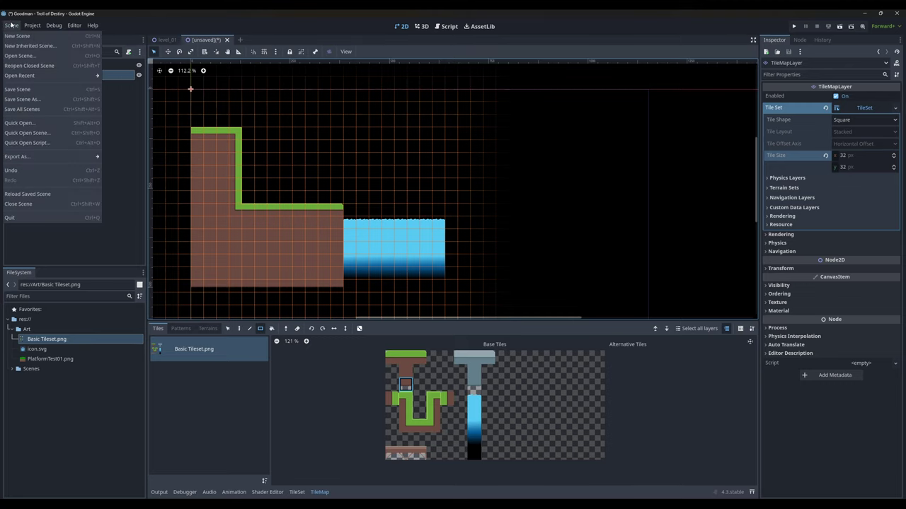
left_click(32, 89)
double_click(380, 184)
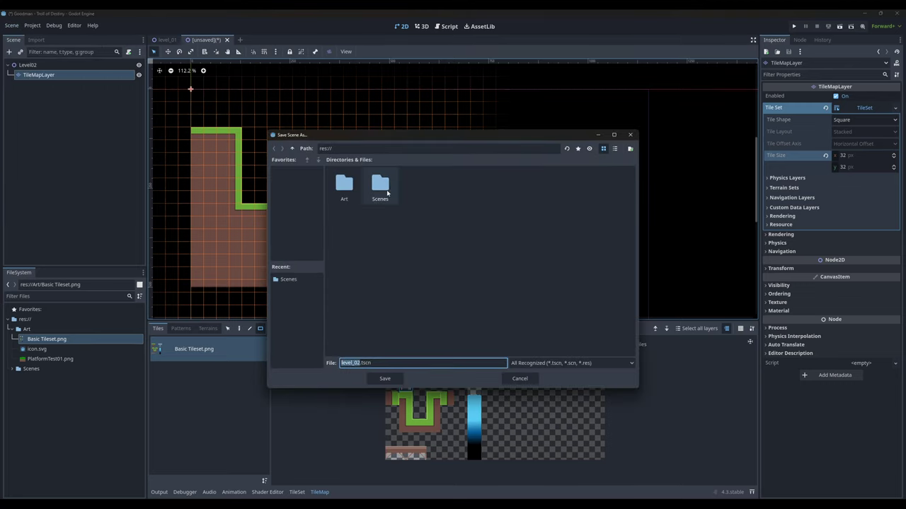
left_click(384, 379)
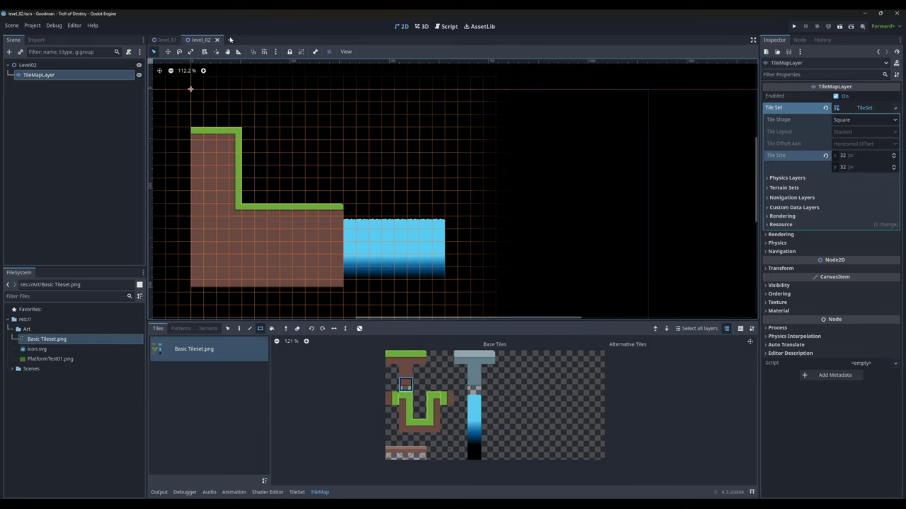
- Create a new scene with a CharacterBody2D root renamed Player02
left_click(230, 40)
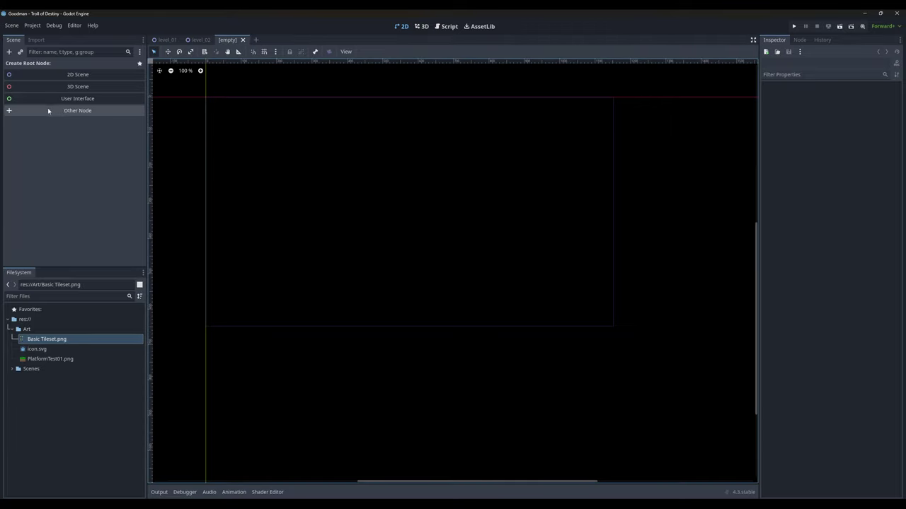
left_click(78, 110)
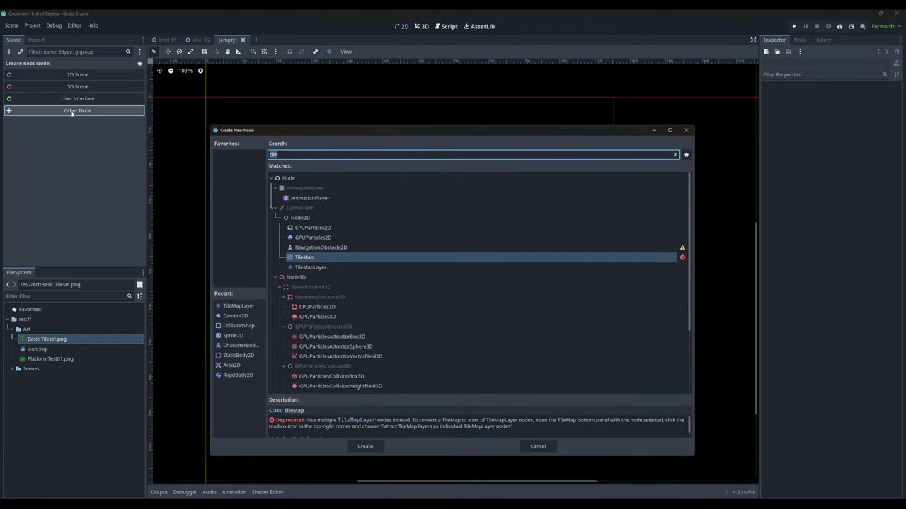
type("char")
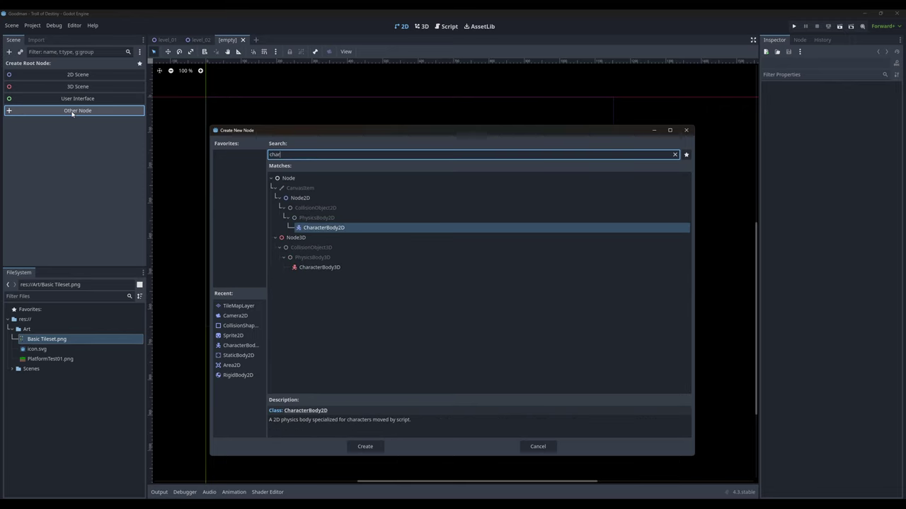
double_click(330, 227)
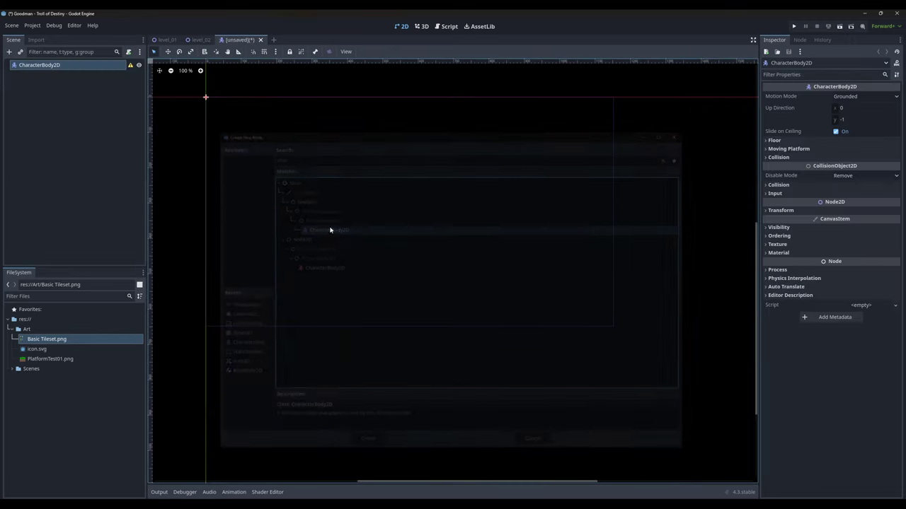
key("F2")
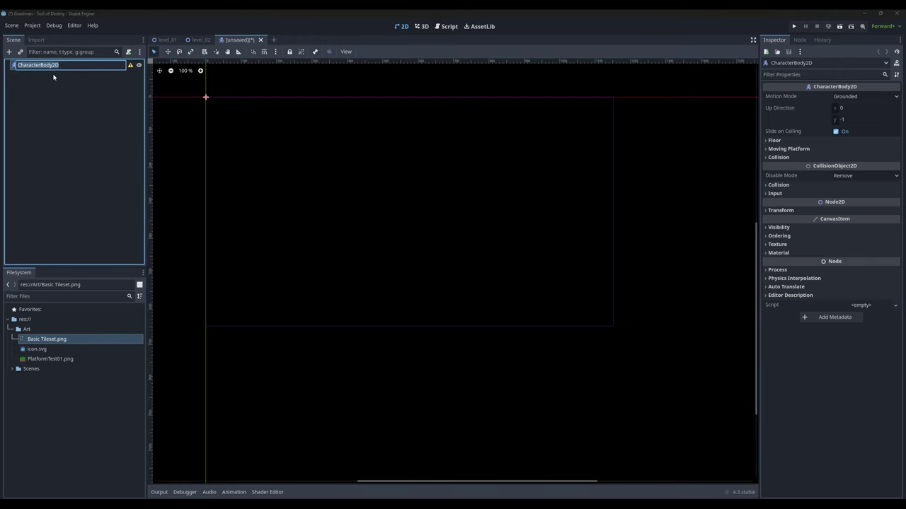
type("Playew")
type("02")
key("Return")
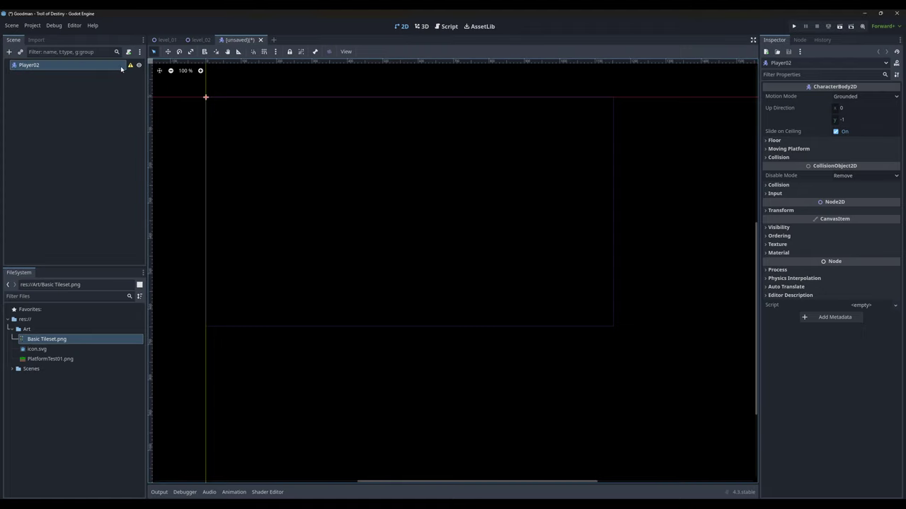
mouse_move(129, 67)
- Add CollisionShape2D and Sprite2D child nodes to Player02
key("ctrl+a")
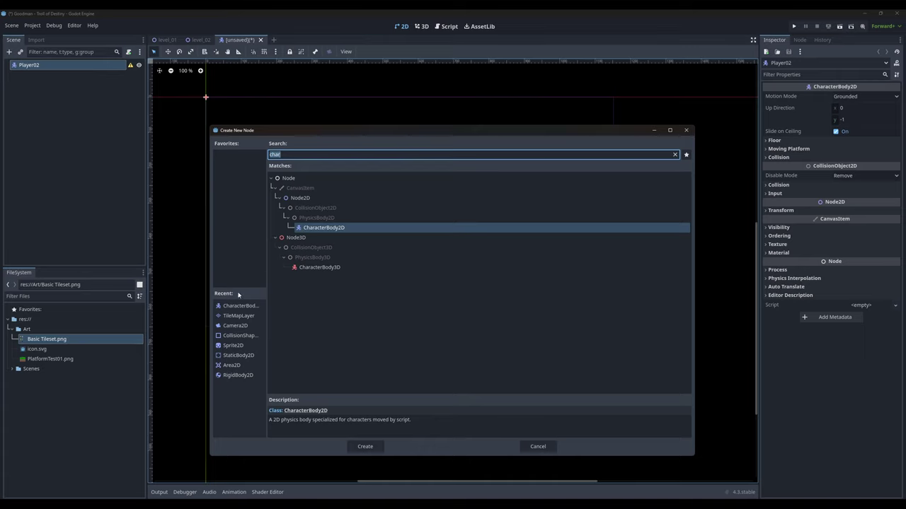
double_click(239, 335)
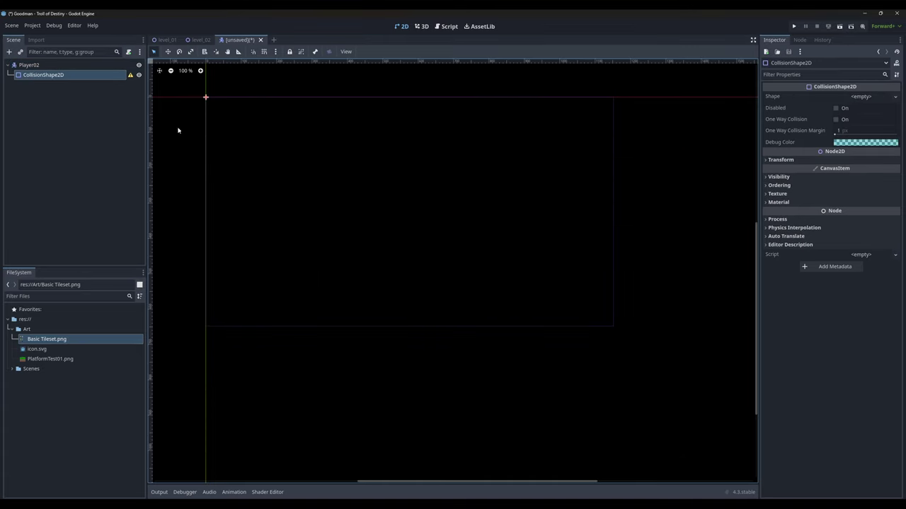
left_click(32, 65)
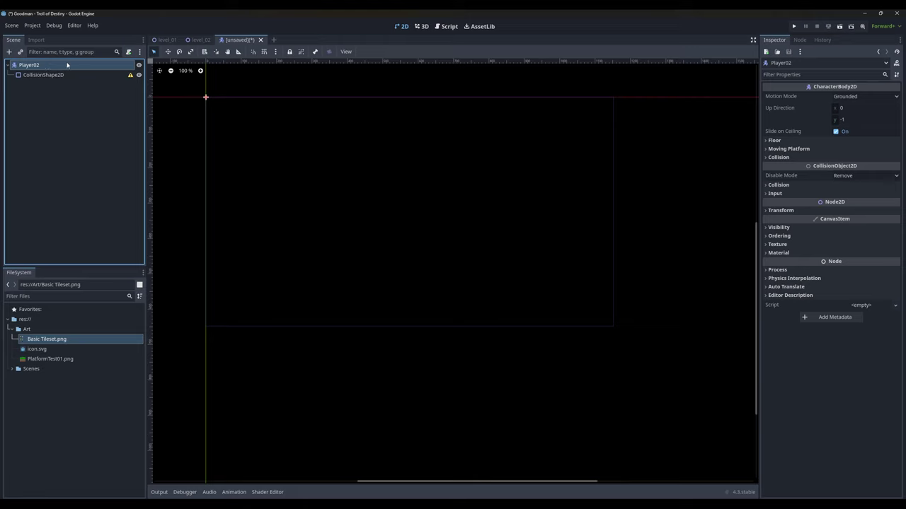
key("ctrl+a")
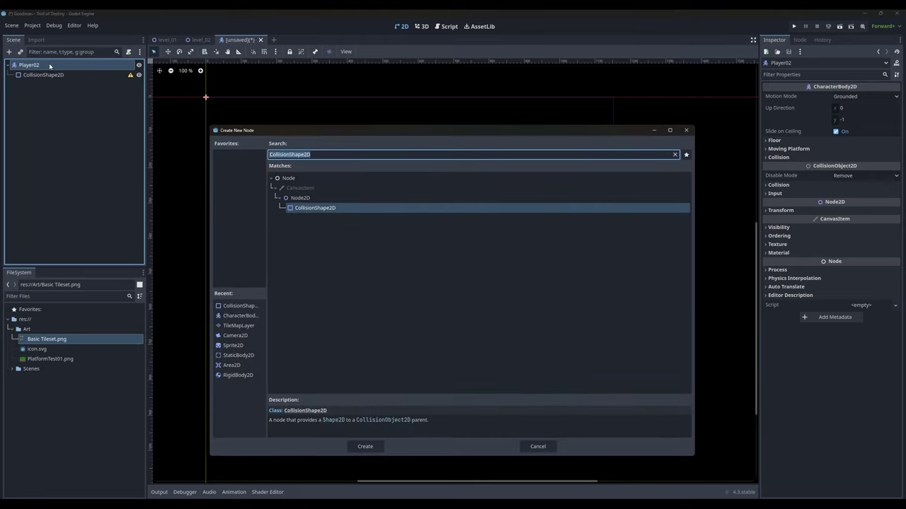
double_click(234, 346)
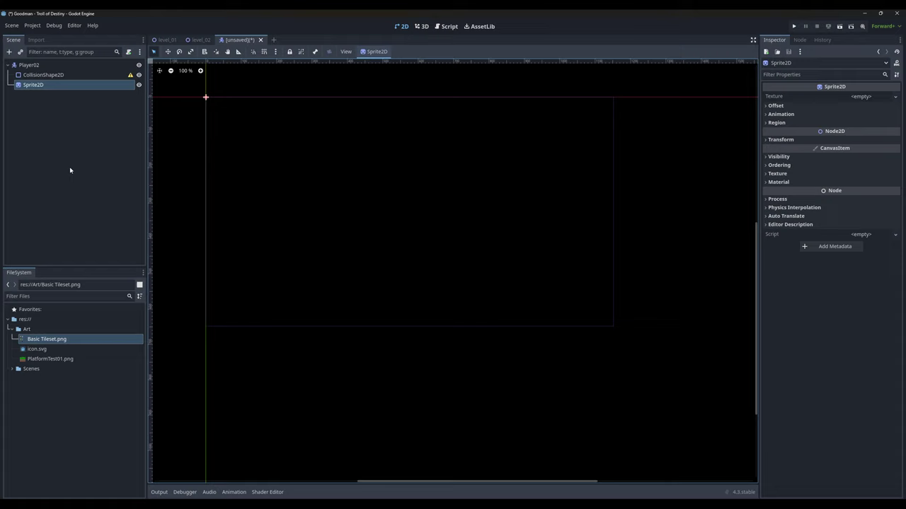
- Set icon.svg as the Sprite2D texture and center it in the view
left_click(50, 75)
left_click(39, 85)
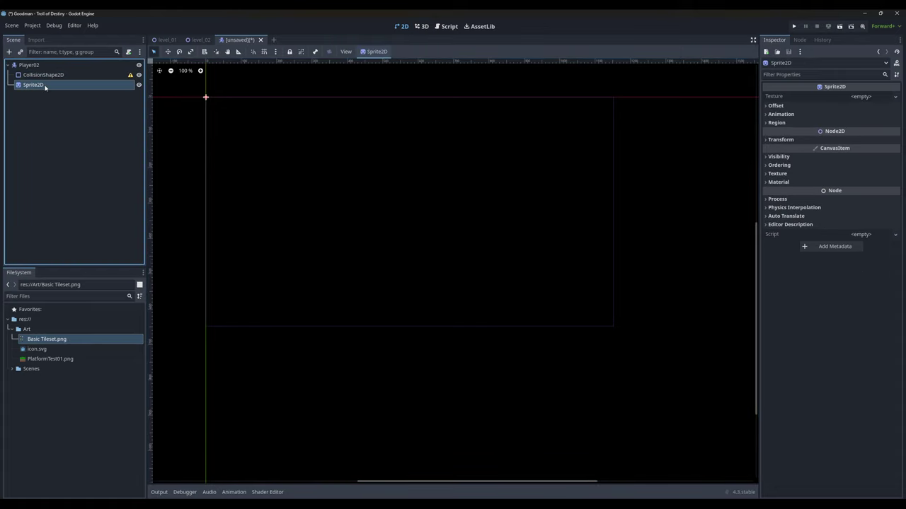
left_click_drag(37, 349, 857, 101)
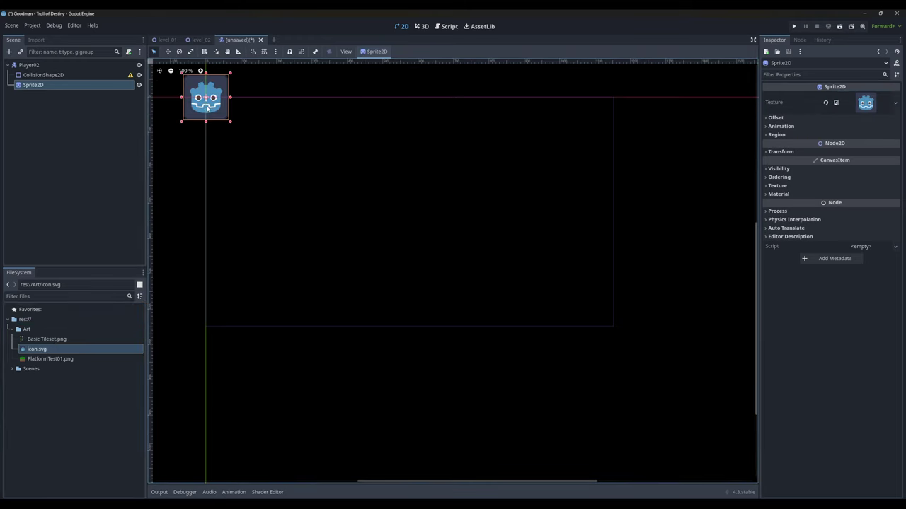
middle_click_drag(207, 108, 394, 154)
scroll(374, 175, "up", 1)
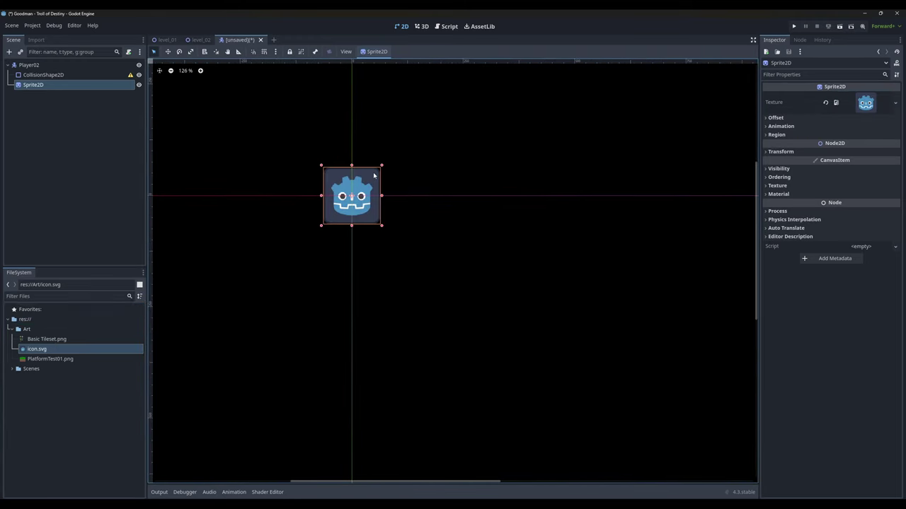
- Give CollisionShape2D a new RectangleShape2D and resize it to cover the icon sprite
left_click(30, 75)
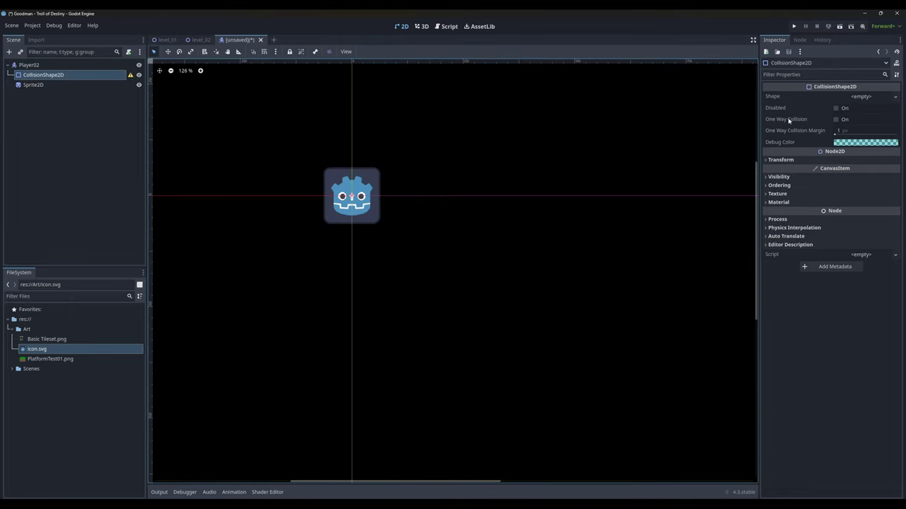
left_click(858, 97)
left_click(852, 147)
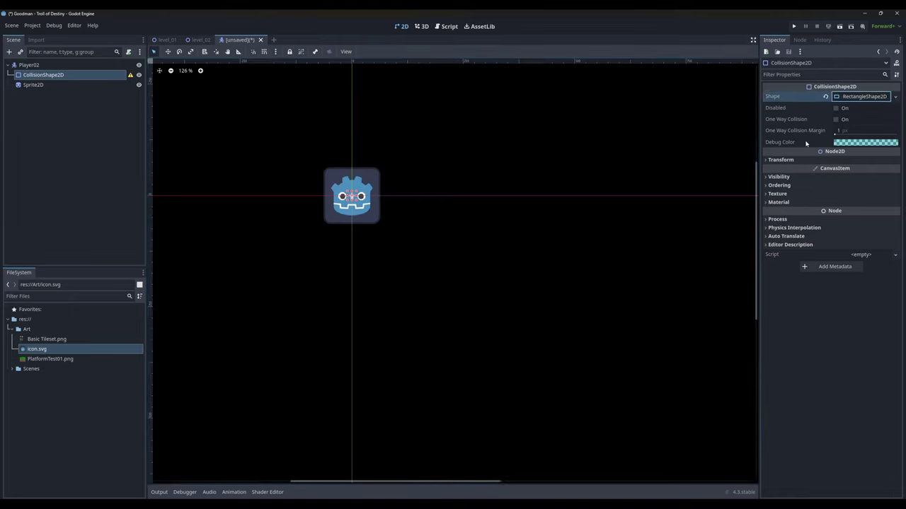
left_click_drag(360, 205, 377, 222)
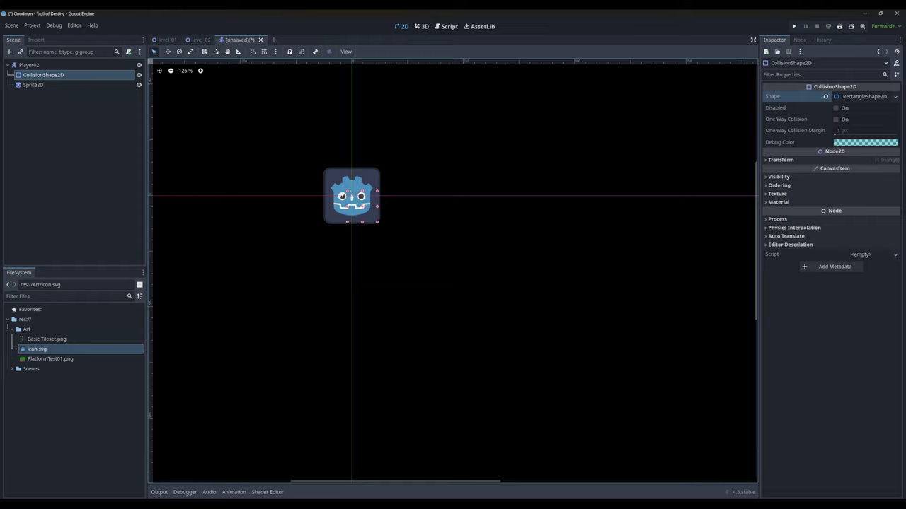
left_click_drag(342, 189, 325, 169)
left_click(29, 65)
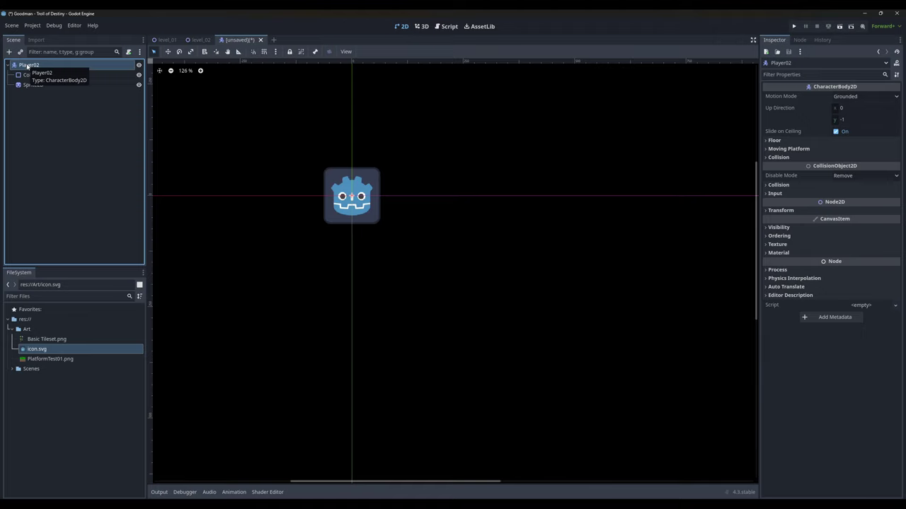
- Attach a new player_02.gd script to Player02 using the Basic Movement template
right_click(27, 66)
left_click(127, 54)
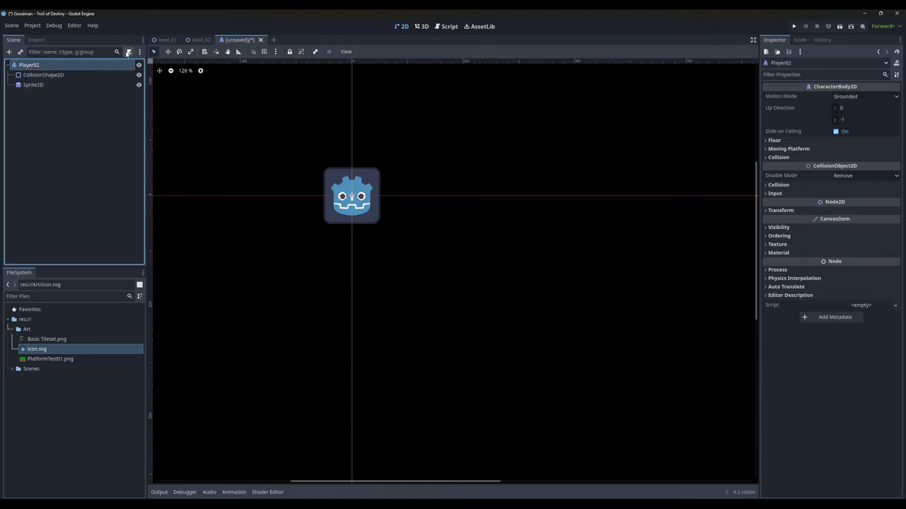
left_click(129, 54)
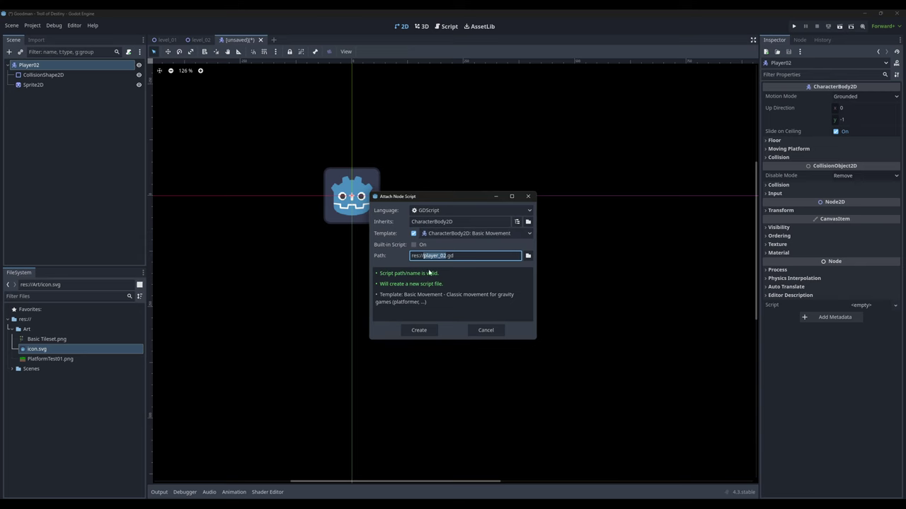
left_click(420, 330)
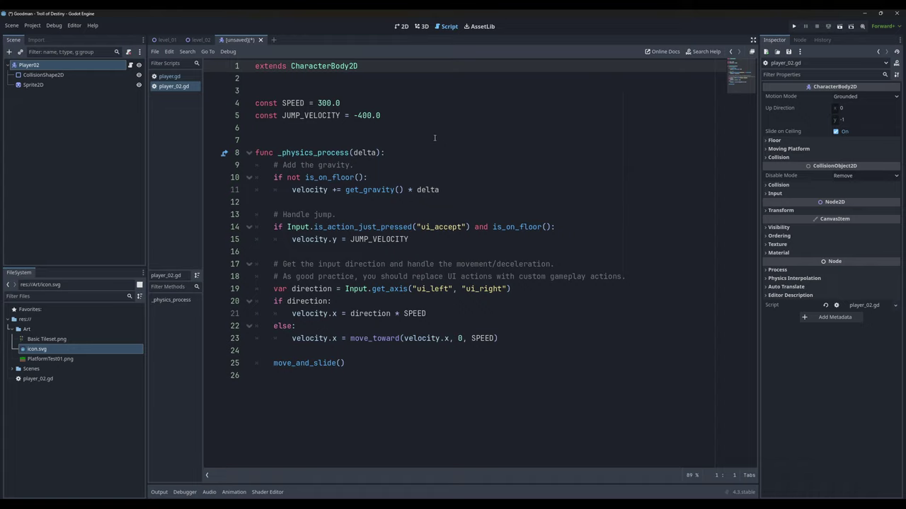
left_click(401, 26)
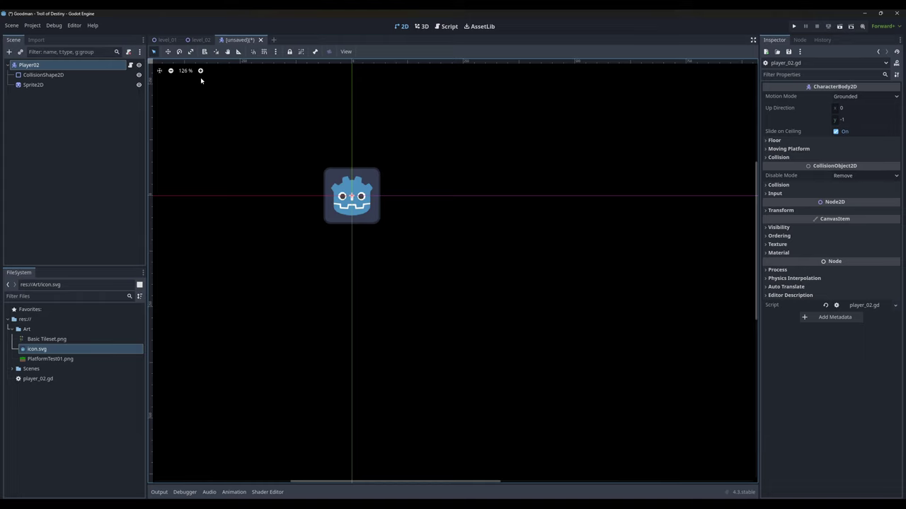
- Save the player scene as player_02.tscn and close its tab
key("ctrl+s")
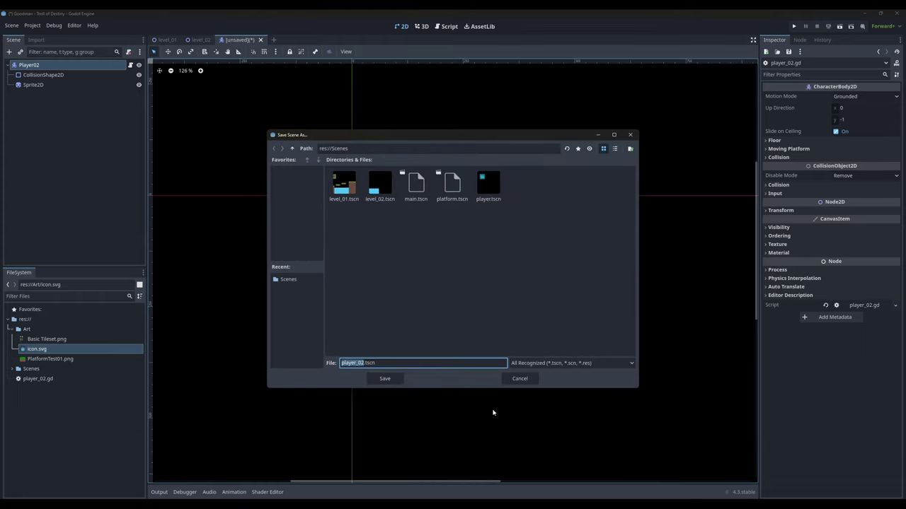
left_click(384, 379)
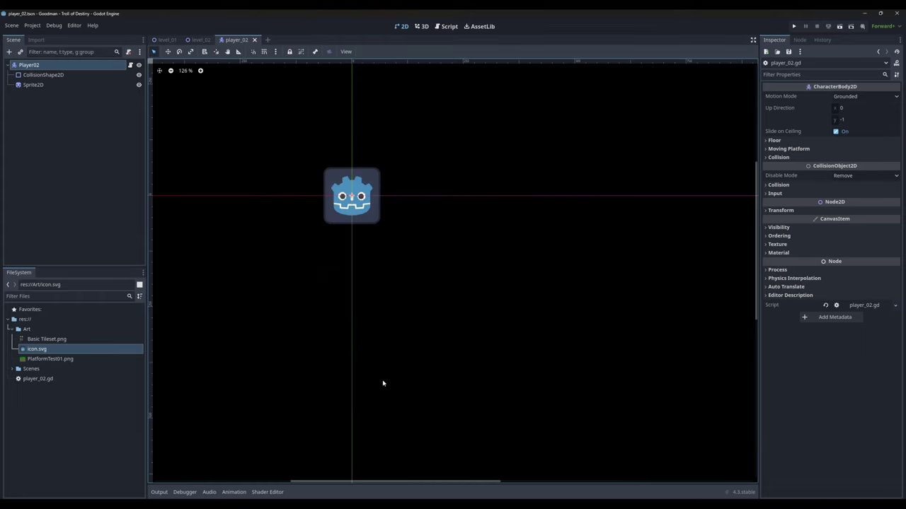
left_click(254, 39)
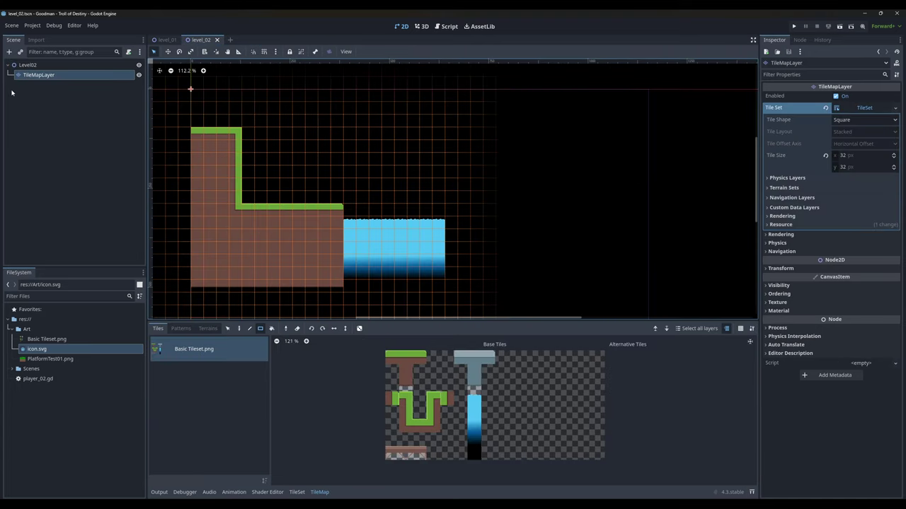
- Select the Level02 root node, then try dragging player_02.gd from FileSystem into the level
left_click(72, 129)
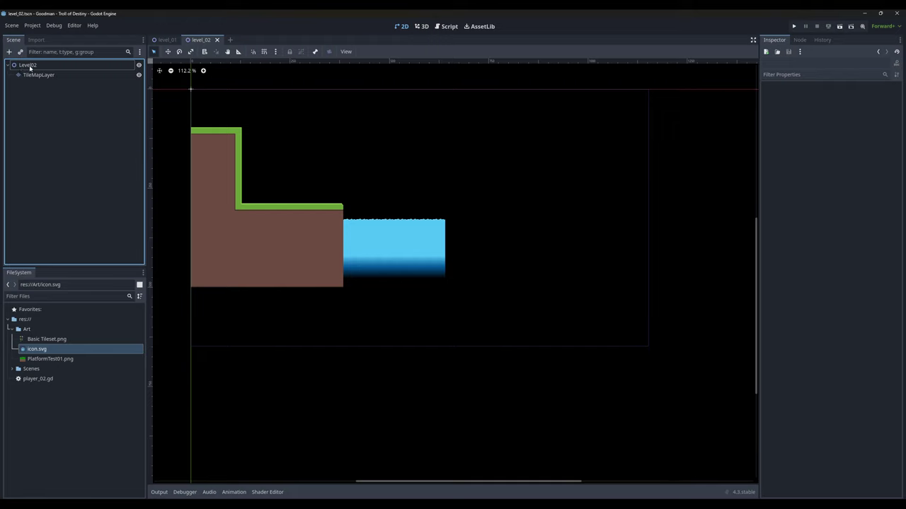
left_click(30, 66)
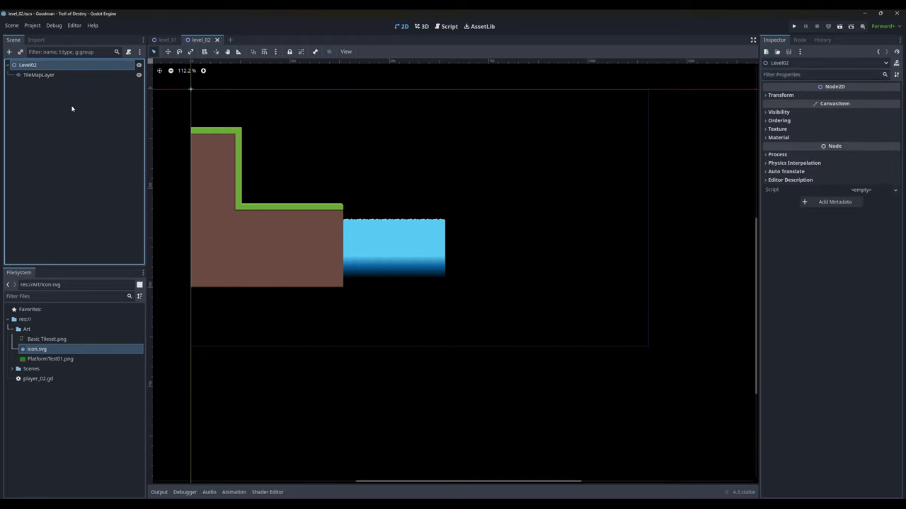
left_click(29, 380)
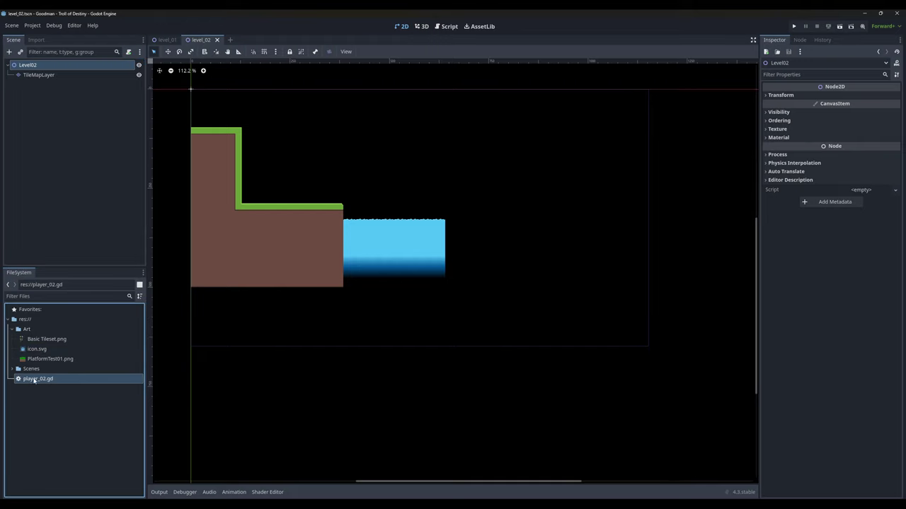
mouse_move(34, 380)
left_mouse_down()
mouse_move(158, 293)
mouse_move(263, 181)
mouse_move(30, 373)
mouse_move(36, 114)
mouse_move(47, 263)
mouse_move(35, 376)
left_mouse_up()
- Instance player_02.tscn under Level02 and drag it above the lower green ledge
left_click(27, 69)
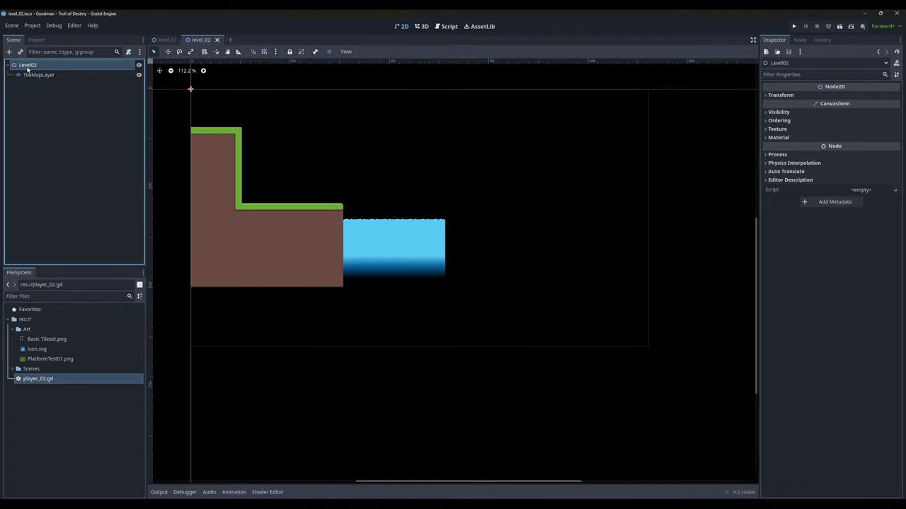
left_click(20, 52)
double_click(388, 278)
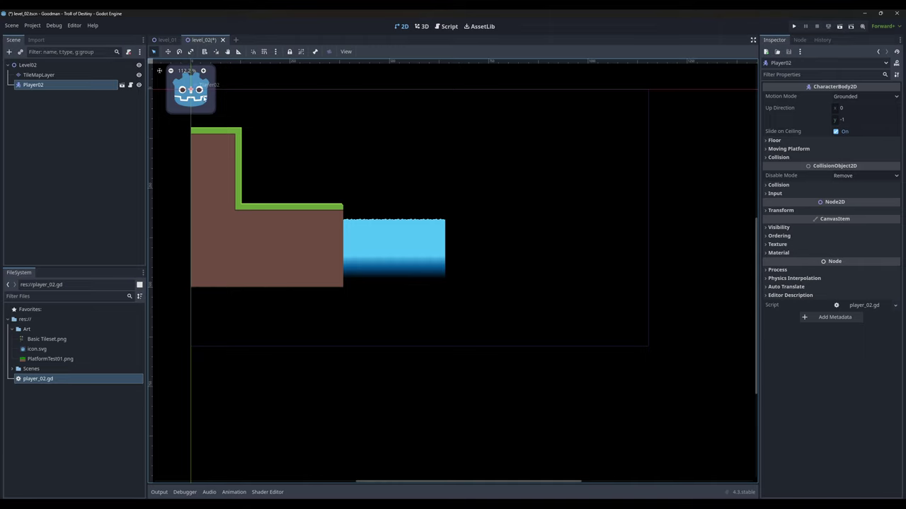
left_click_drag(190, 90, 279, 168)
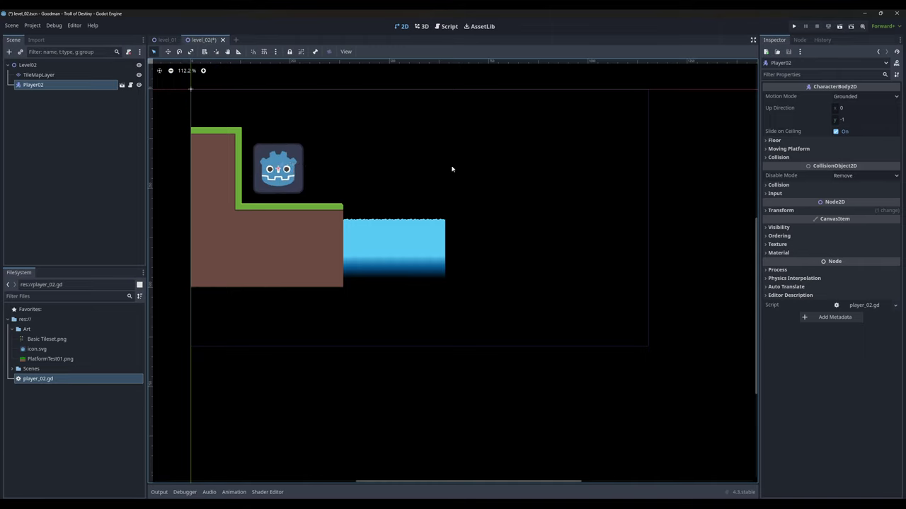
- Set the Player02 instance's Transform Scale to 0.25
left_click(820, 211)
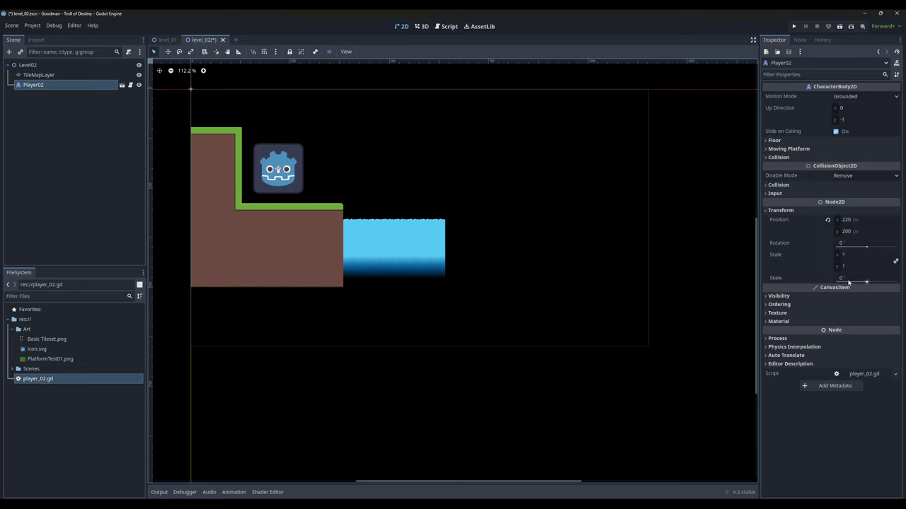
left_click(852, 256)
type(".2")
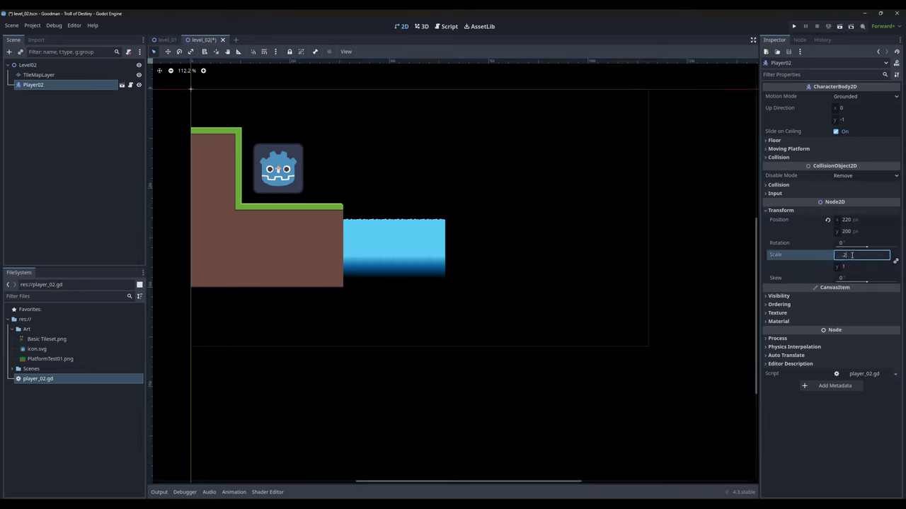
type("5")
key("Return")
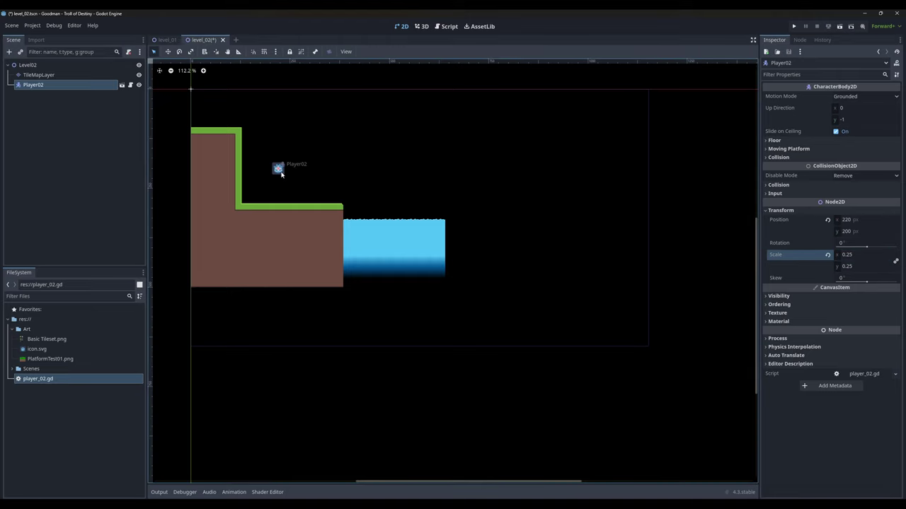
double_click(279, 170)
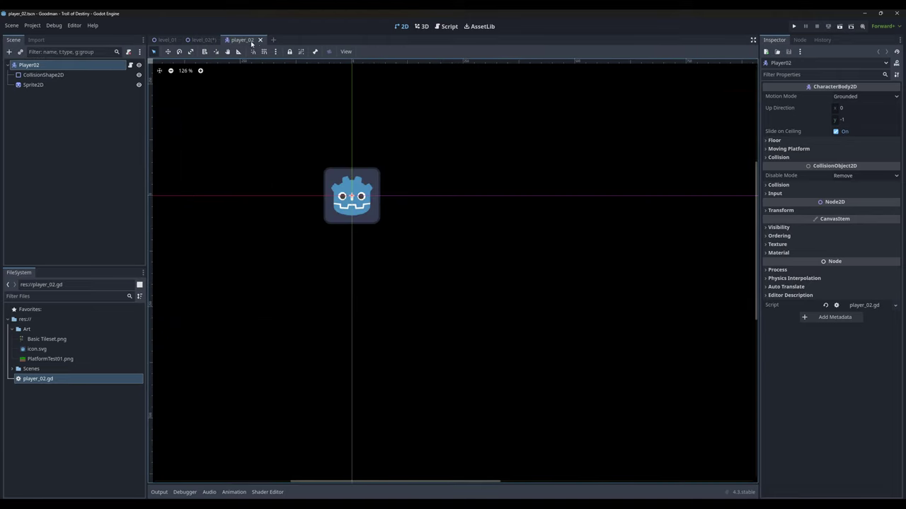
left_click(260, 39)
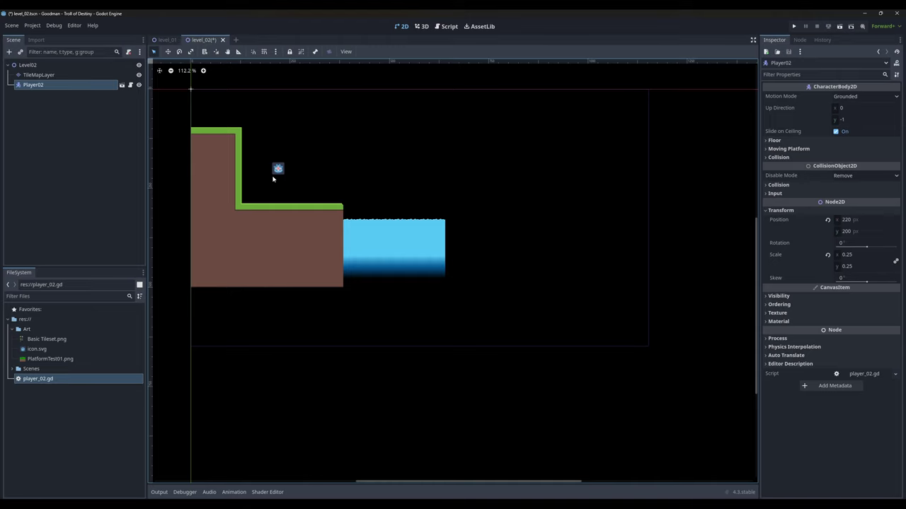
scroll(279, 170, "up", 4)
- Place Player02 just above the lower ledge, then save and test-run level_02 with F6 and close the game
left_click_drag(282, 171, 225, 218)
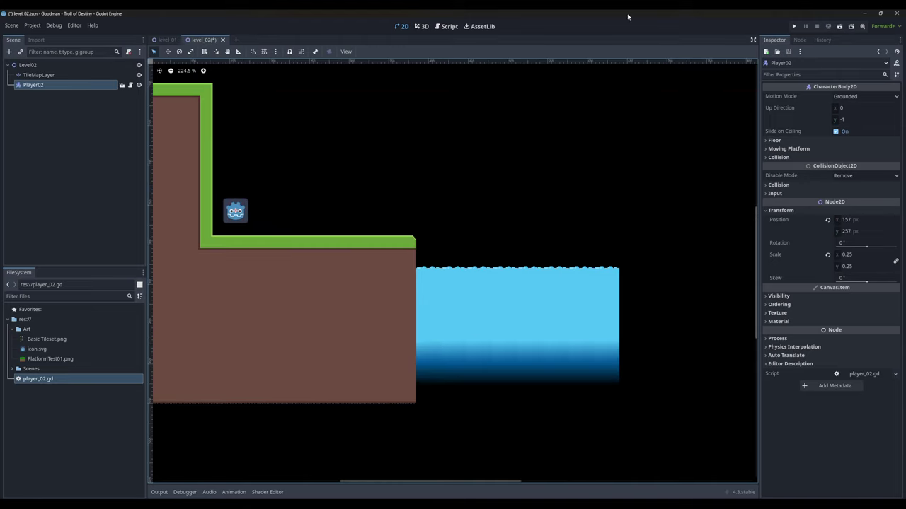
key("F6")
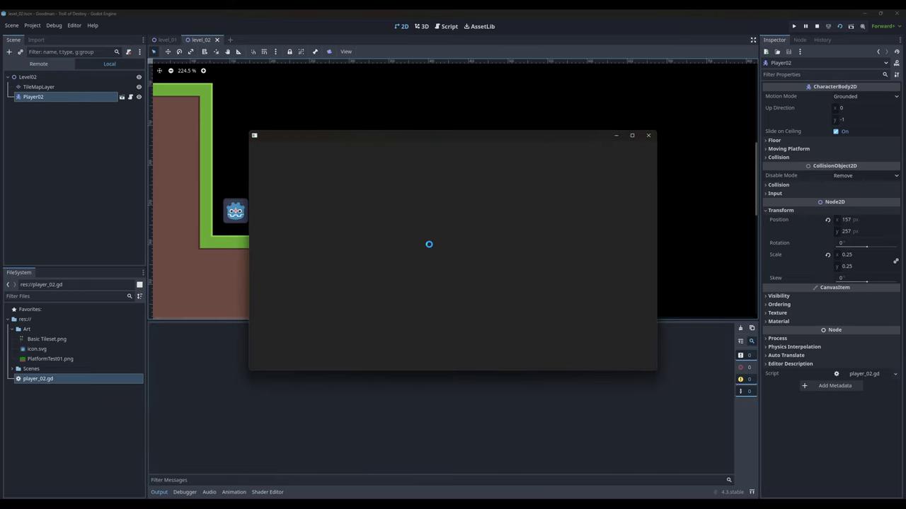
left_click(649, 136)
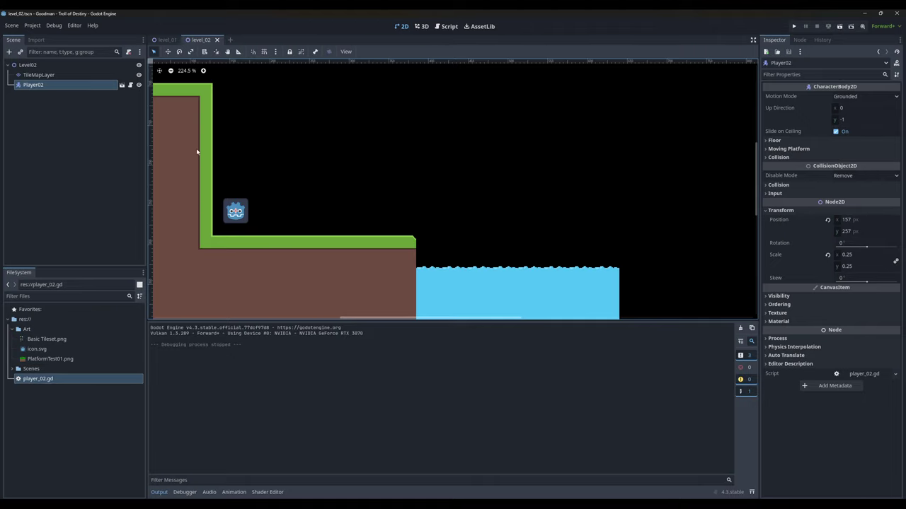
scroll(299, 206, "down", 3)
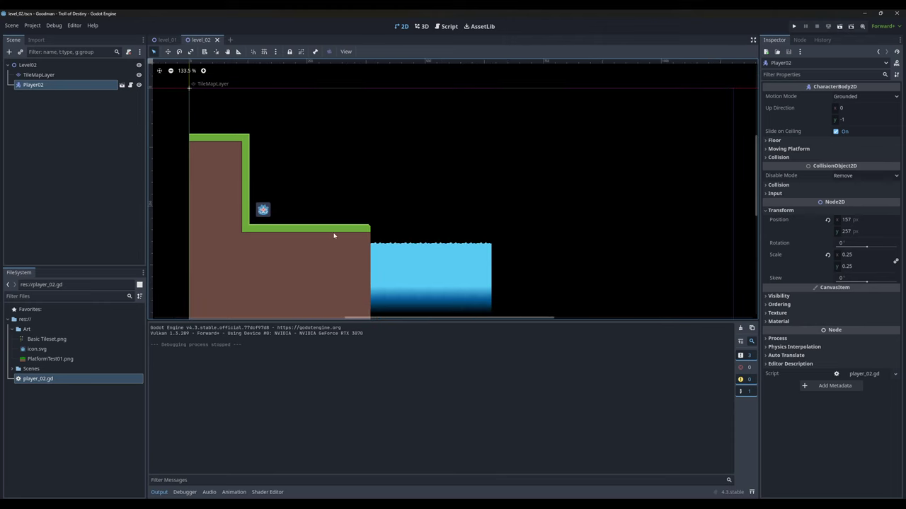
- On the TileMapLayer's TileSet, add one element under Physics Layers
left_click(38, 75)
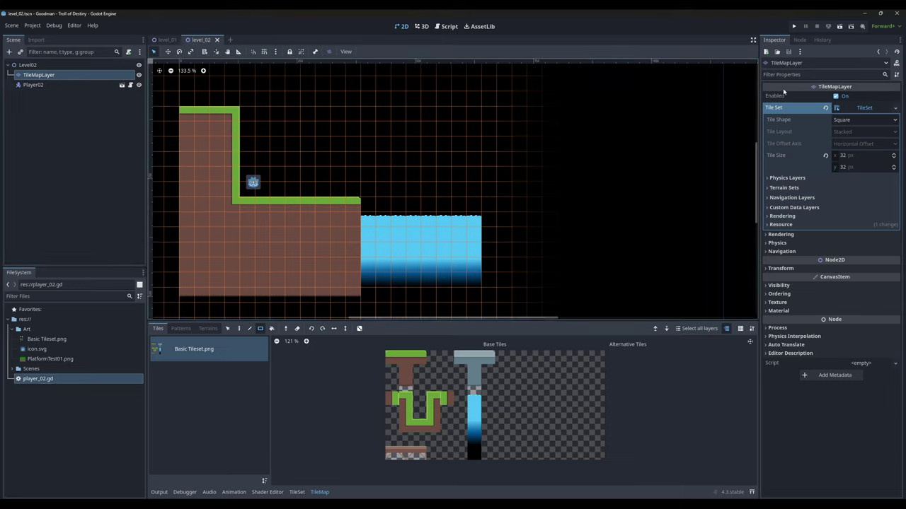
left_click(767, 179)
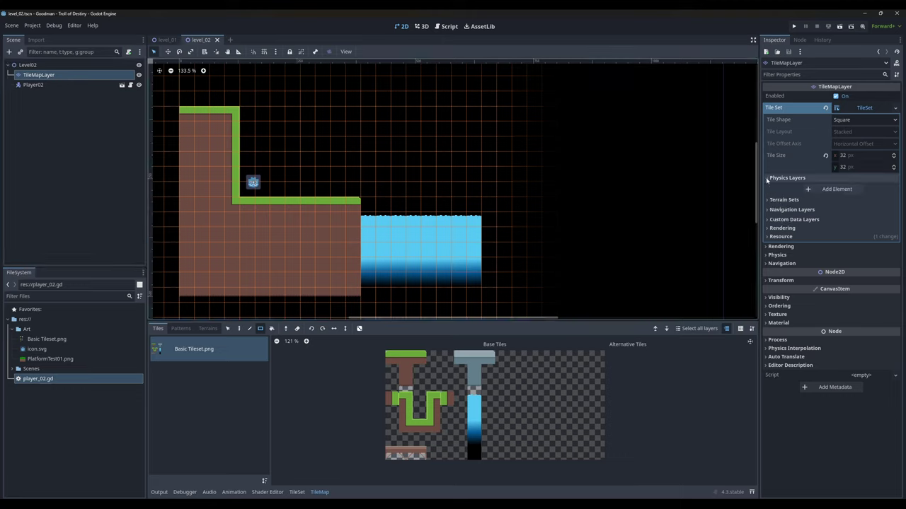
left_click(817, 190)
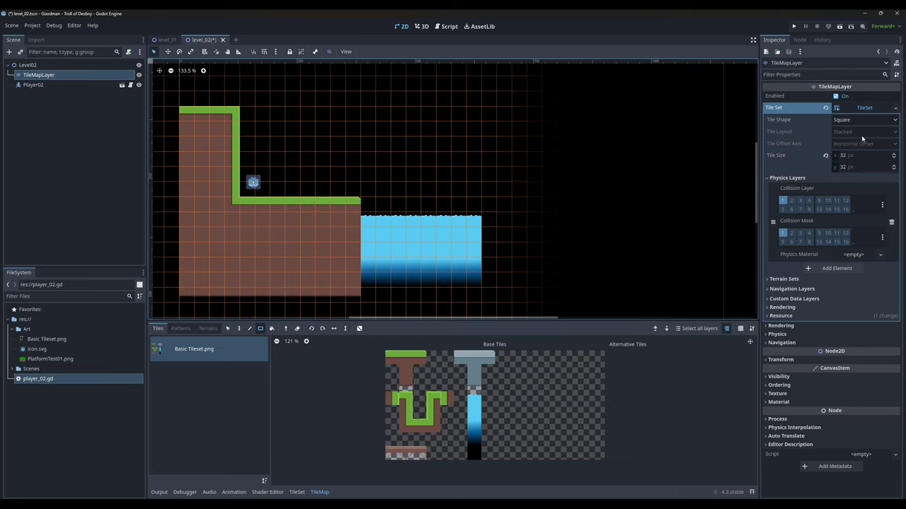
- In TileSet Paint mode, paint Physics Layer 0 onto the green, grey, U-arm and bottom-row tiles
left_click(296, 492)
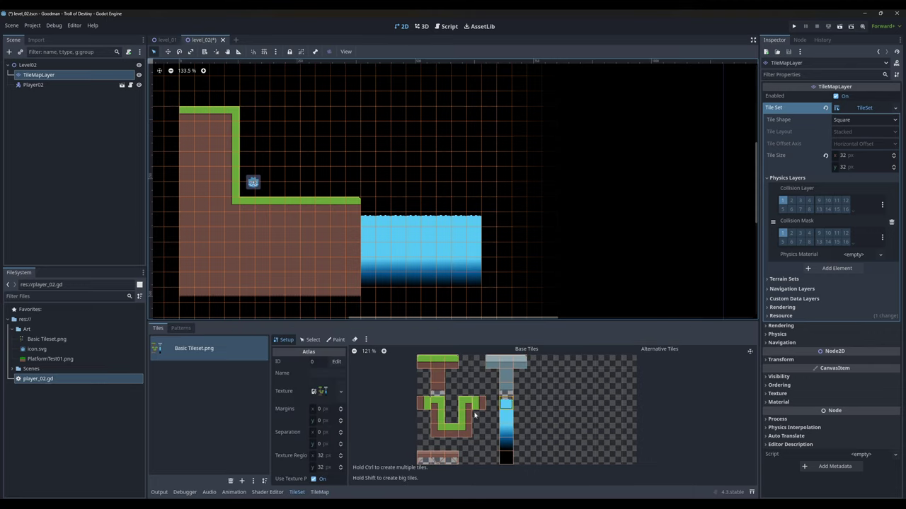
left_click(334, 341)
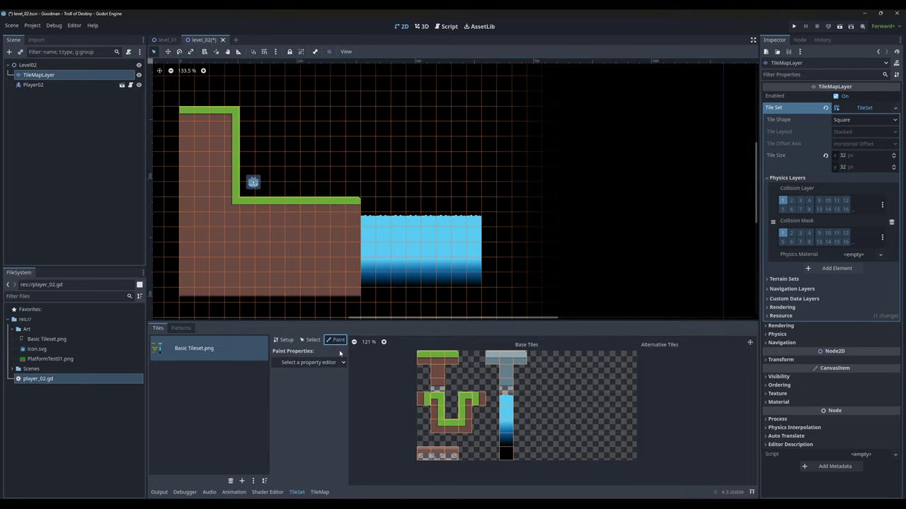
left_click(312, 362)
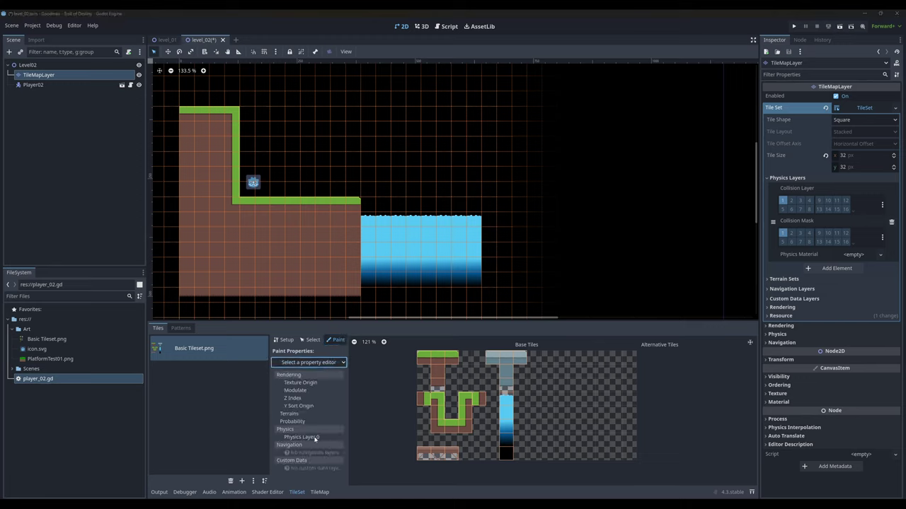
left_click(303, 437)
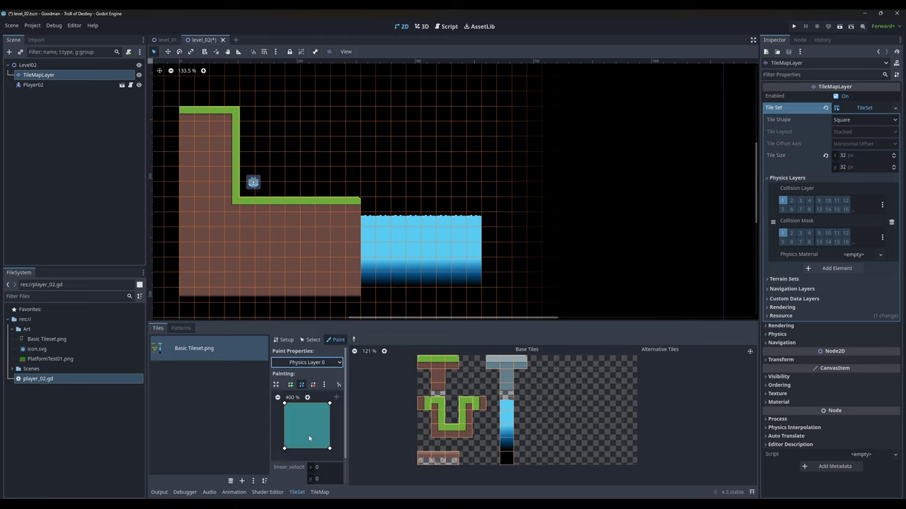
left_click_drag(423, 362, 524, 362)
mouse_move(425, 403)
left_mouse_down()
mouse_move(439, 406)
mouse_move(439, 432)
mouse_move(465, 432)
mouse_move(466, 407)
mouse_move(480, 404)
left_mouse_up()
left_click_drag(424, 458, 453, 458)
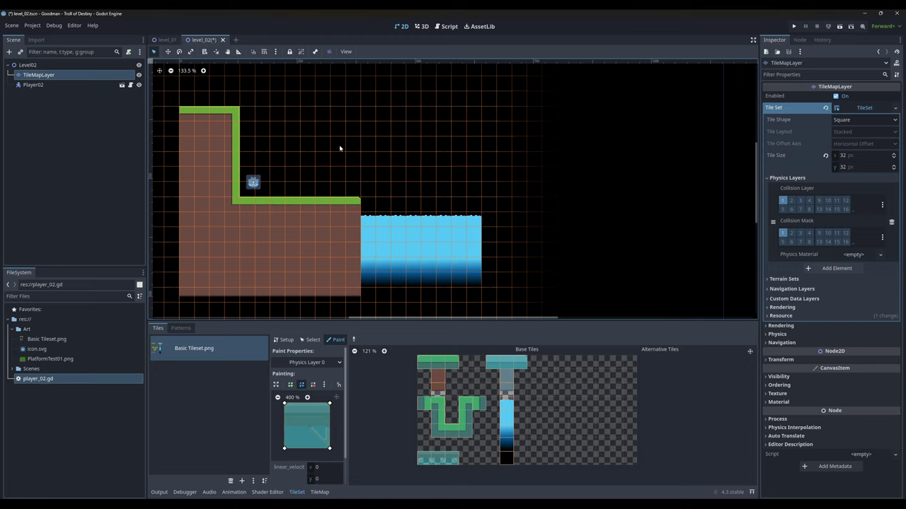
- Run Level02 and walk the player left and right with the arrow keys, jumping with Space
left_click(28, 64)
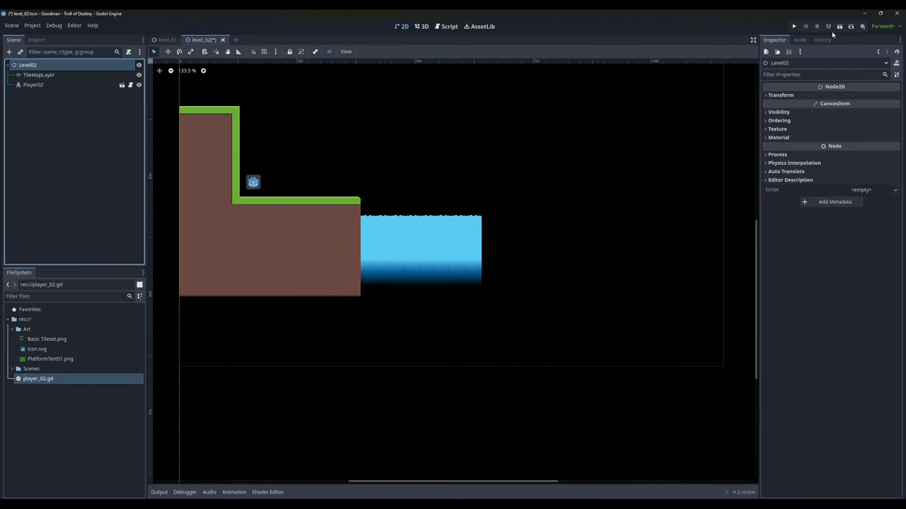
left_click(841, 27)
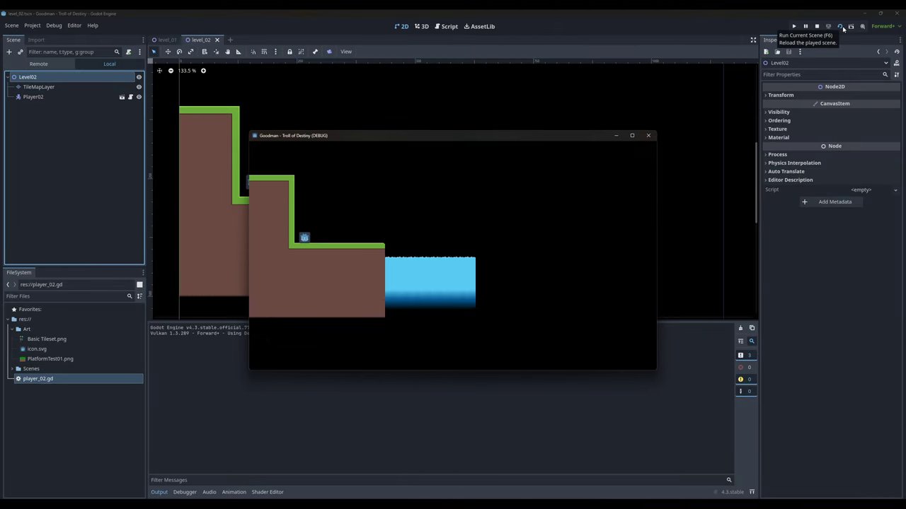
key("Right")
key("space")
key("Left")
key("Right")
key("space")
key("Left")
key("Left")
key("space")
key("Right")
key("space")
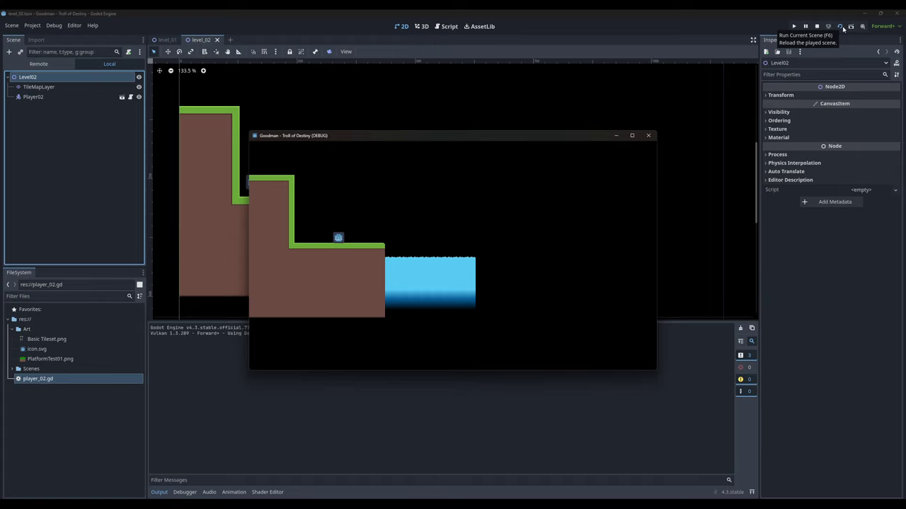